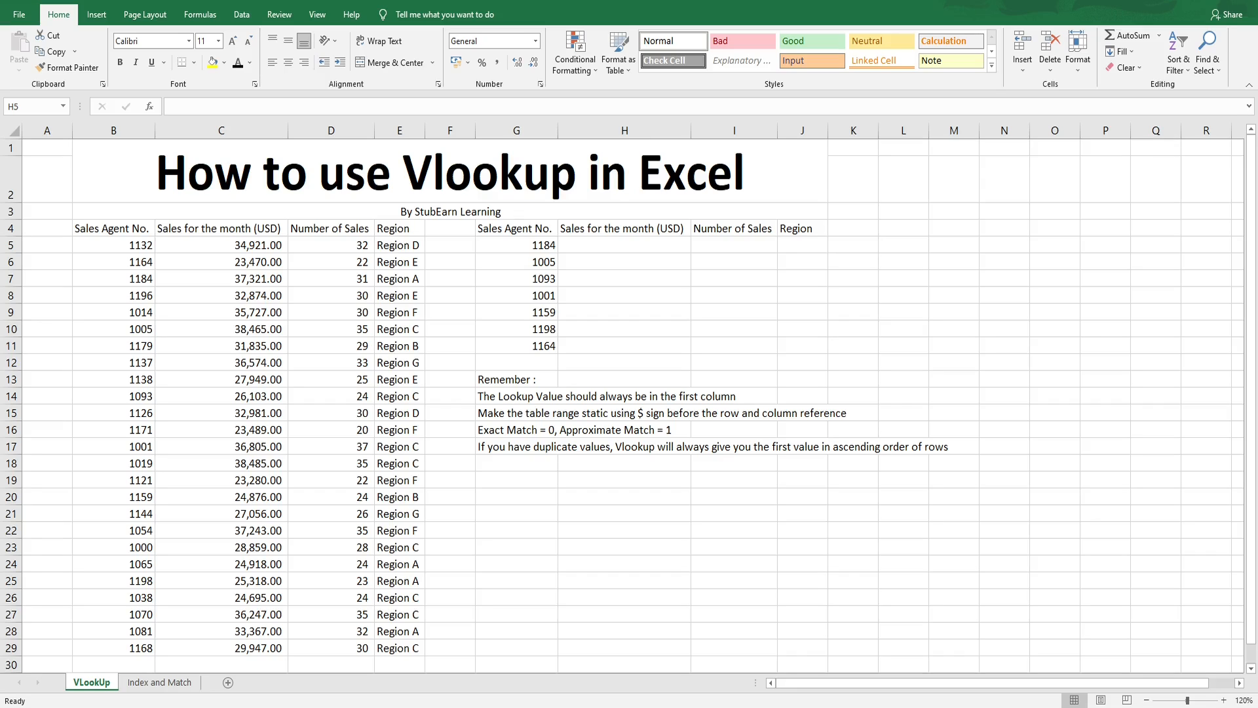
Step: Compare the lookup agent list in G5:G11 with the source table, examining the row that matches the agent in G5
drag(518, 245, 543, 351)
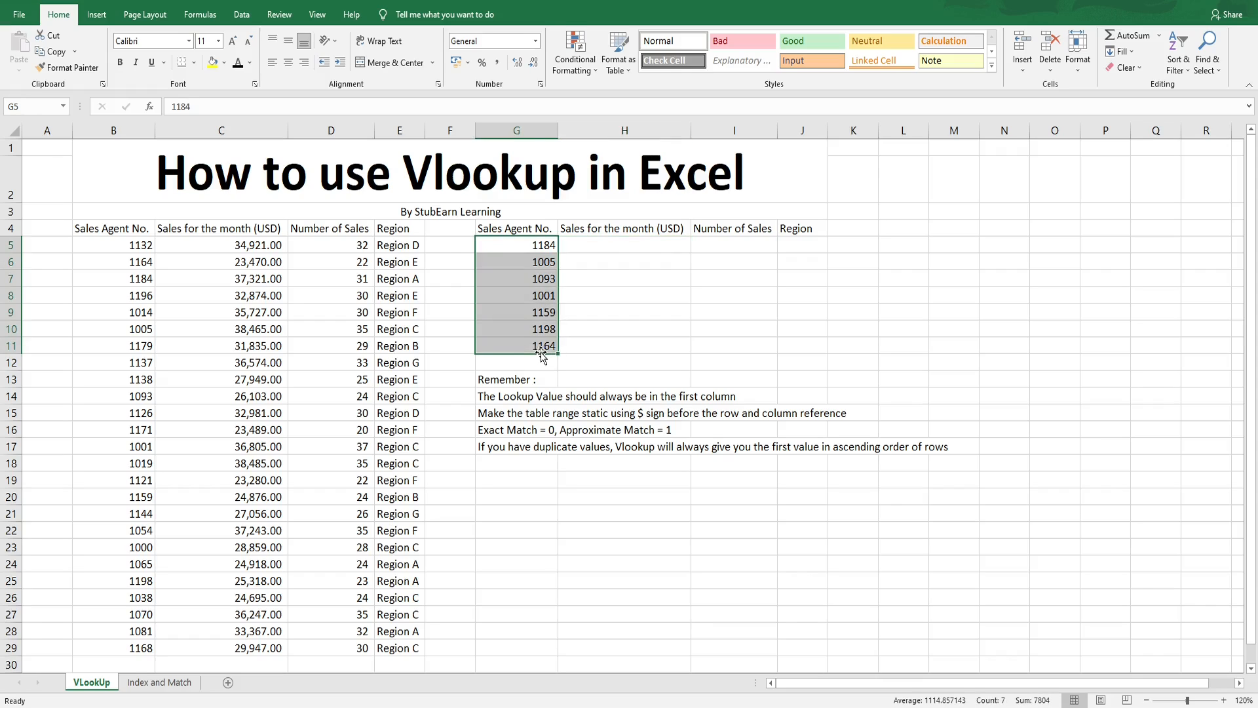
click(551, 248)
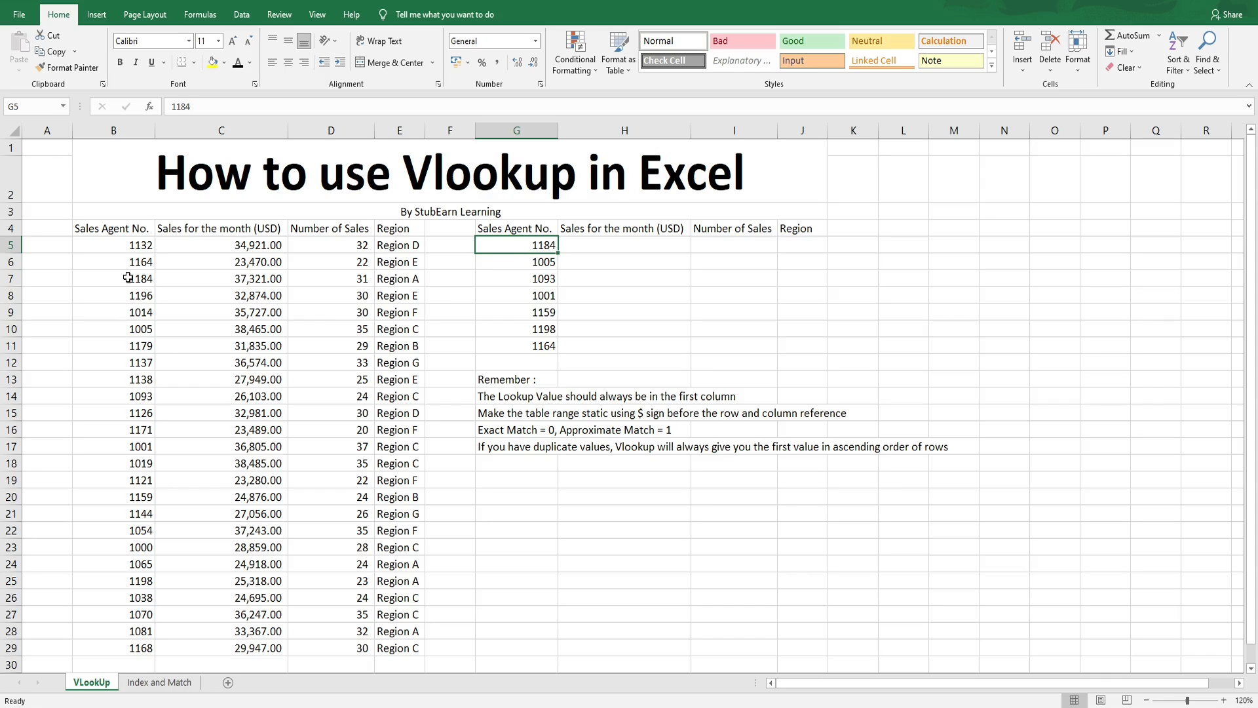
drag(136, 277, 385, 280)
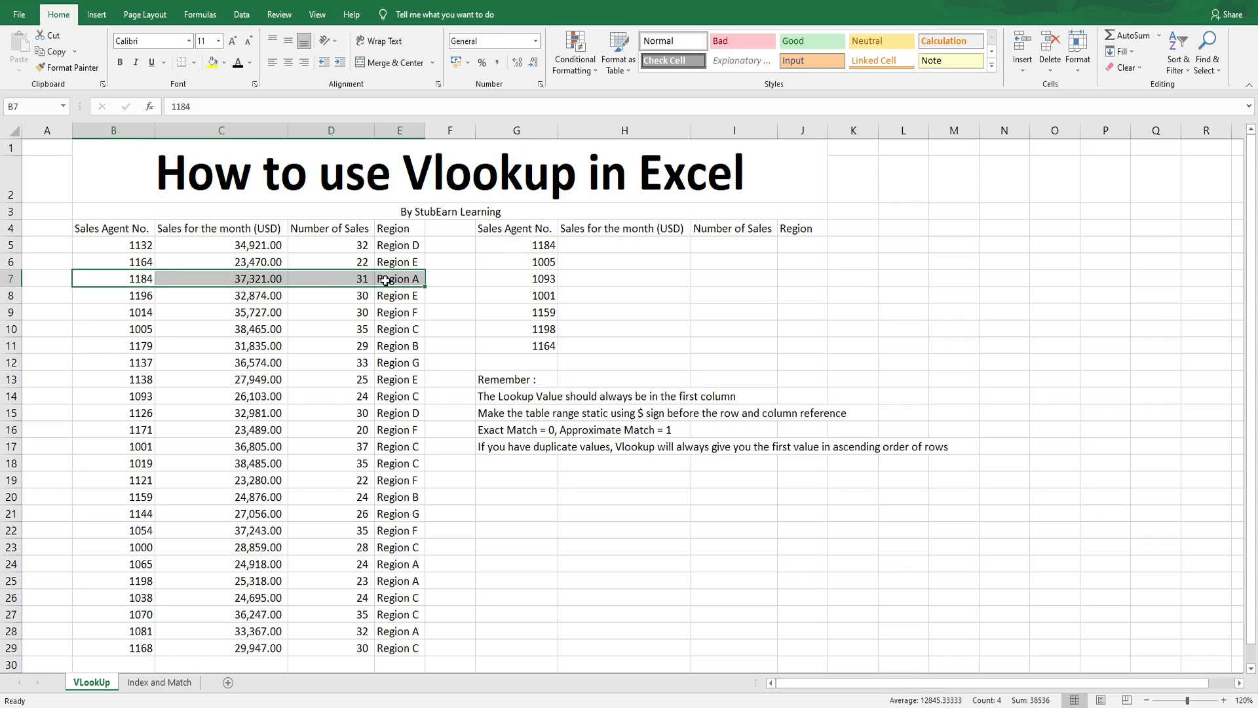
drag(246, 286, 386, 276)
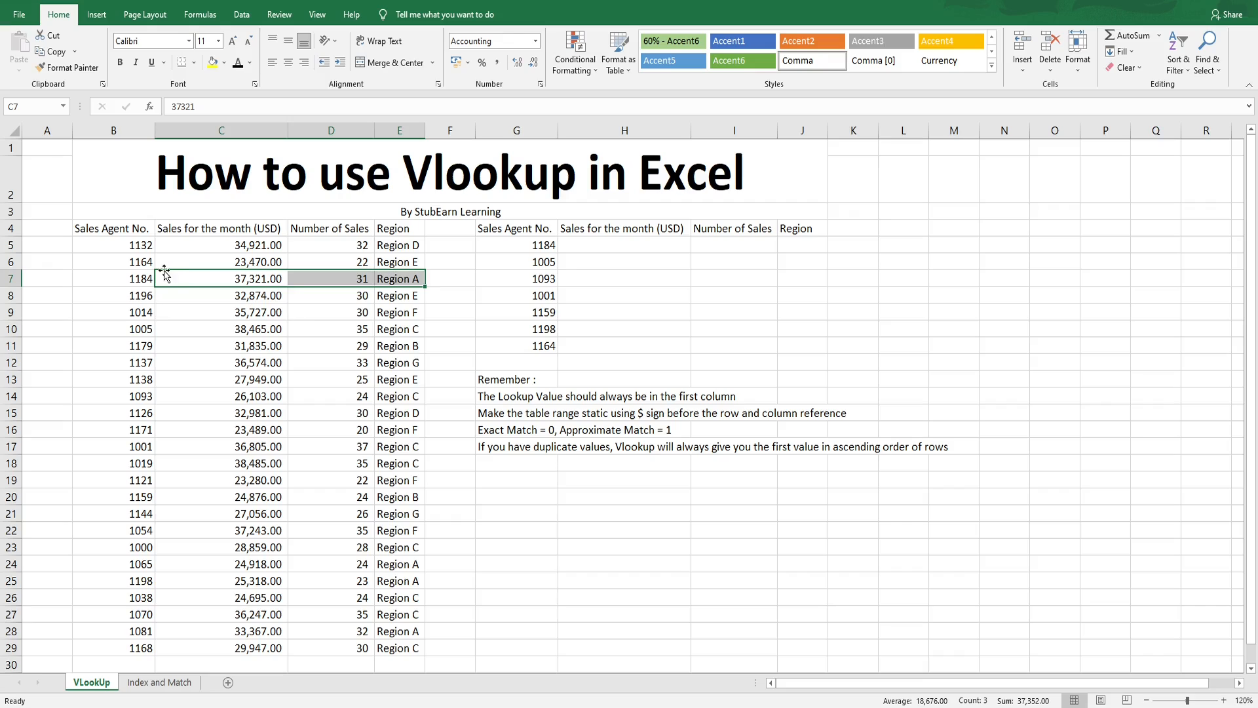
click(142, 248)
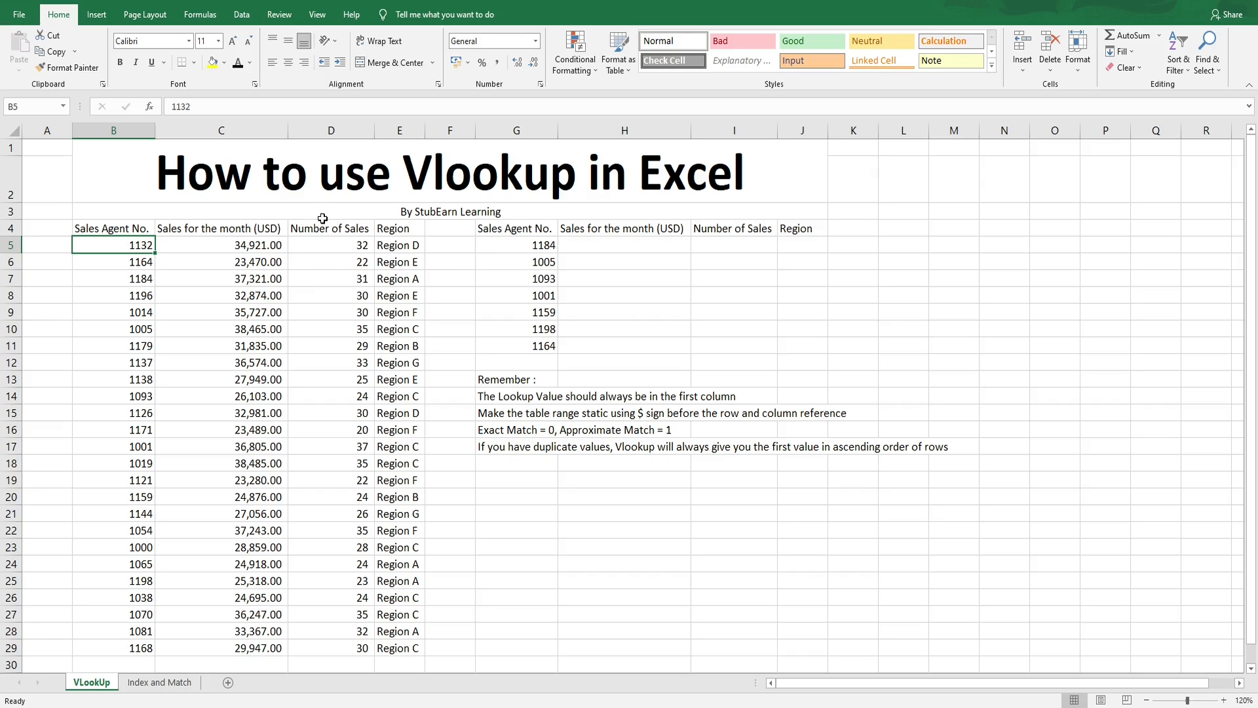
Step: Start a VLOOKUP formula in H5 with cell G5 as the lookup value
click(629, 246)
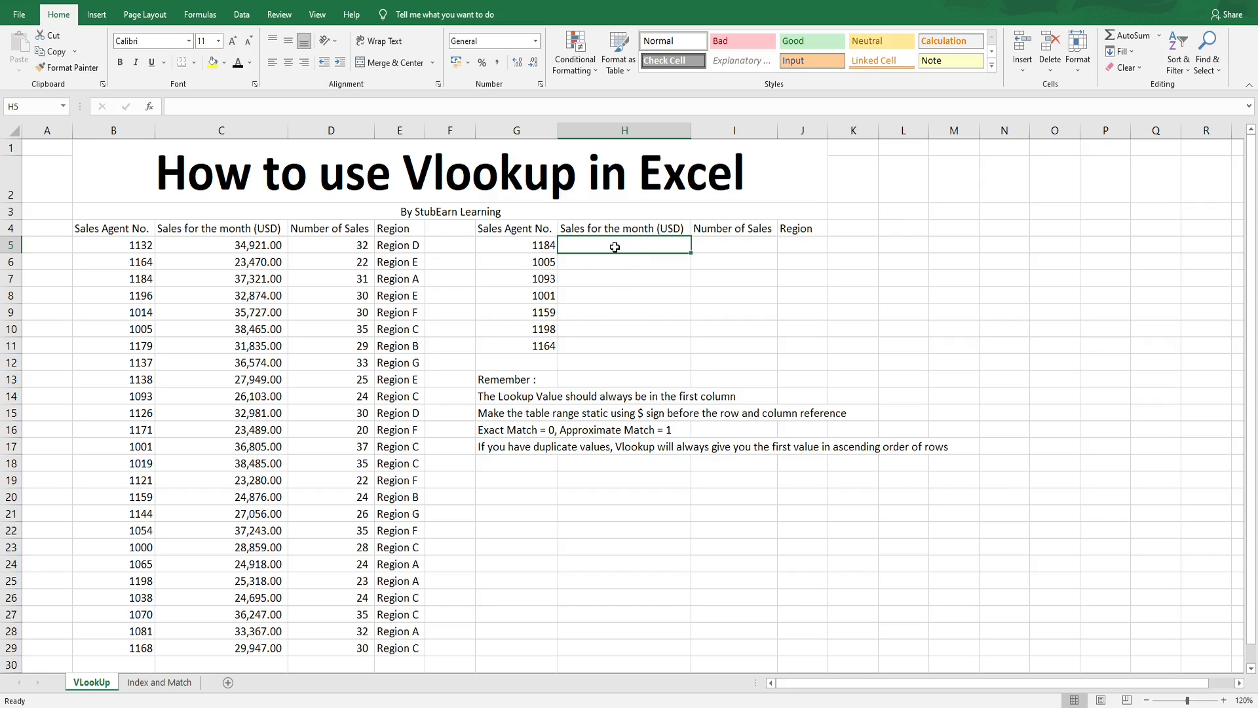
text(=)
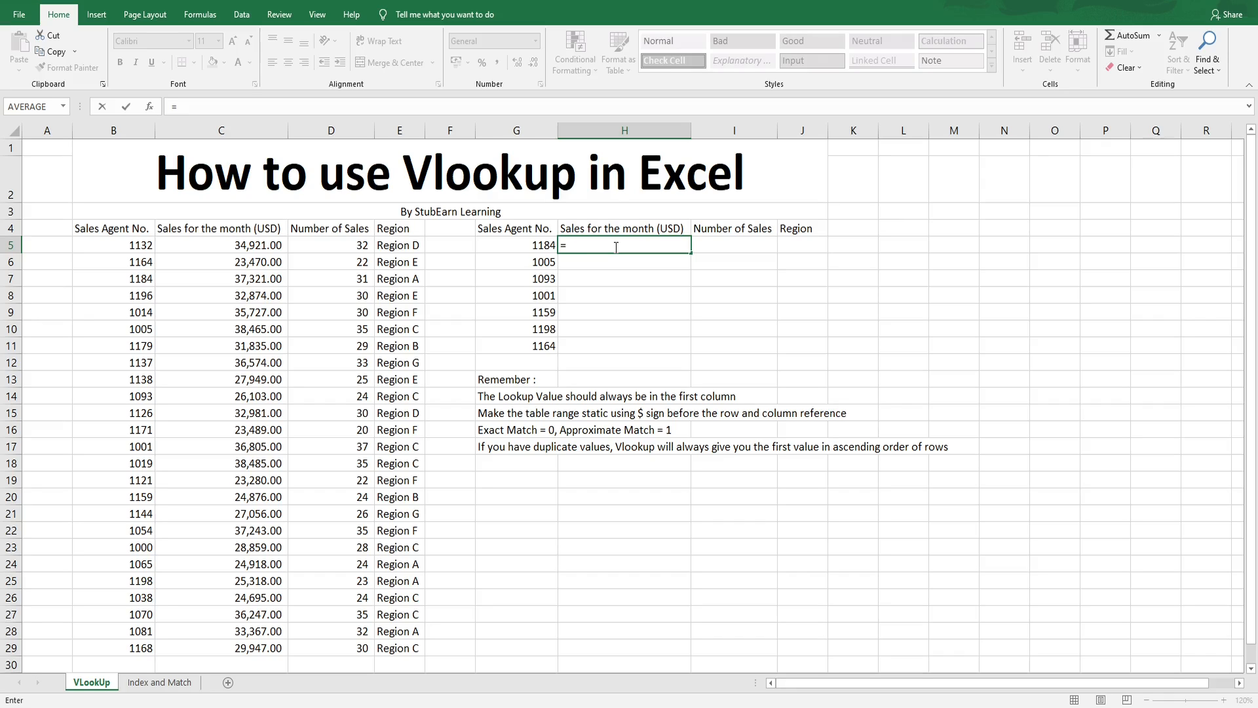
text(vlo)
key(BackSpace)
key(BackSpace)
text(lo)
key(Tab)
click(532, 246)
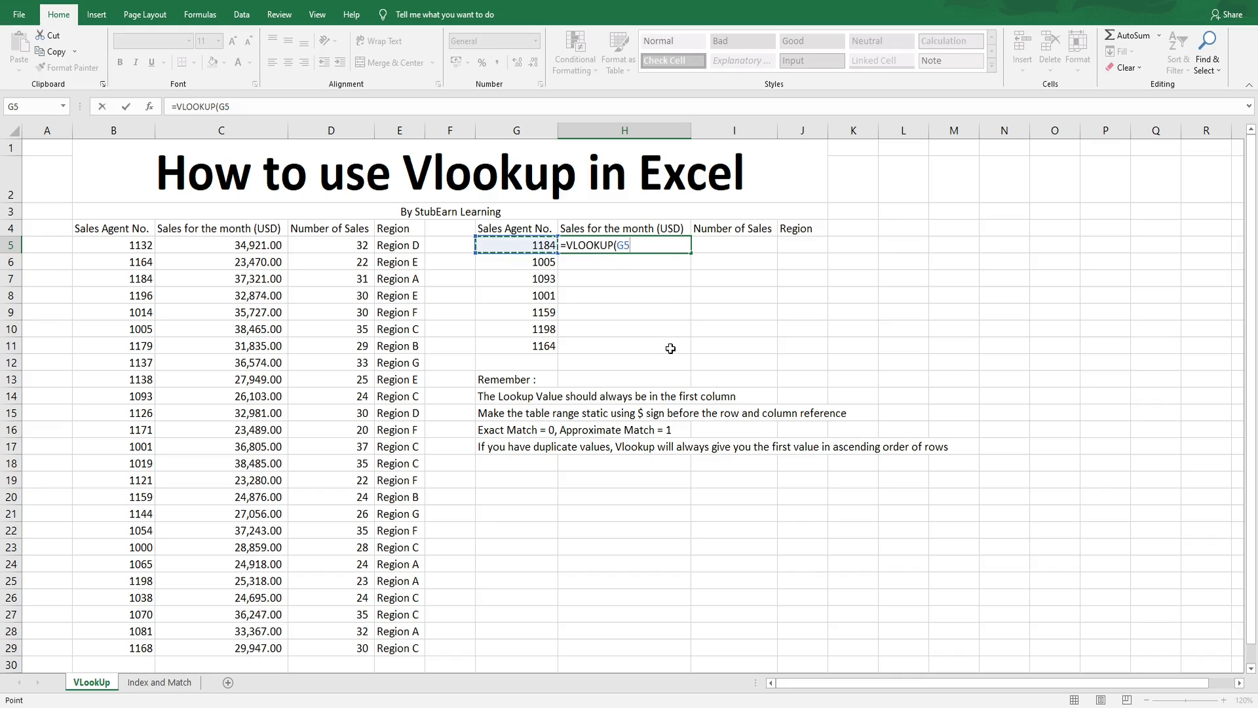
text(,)
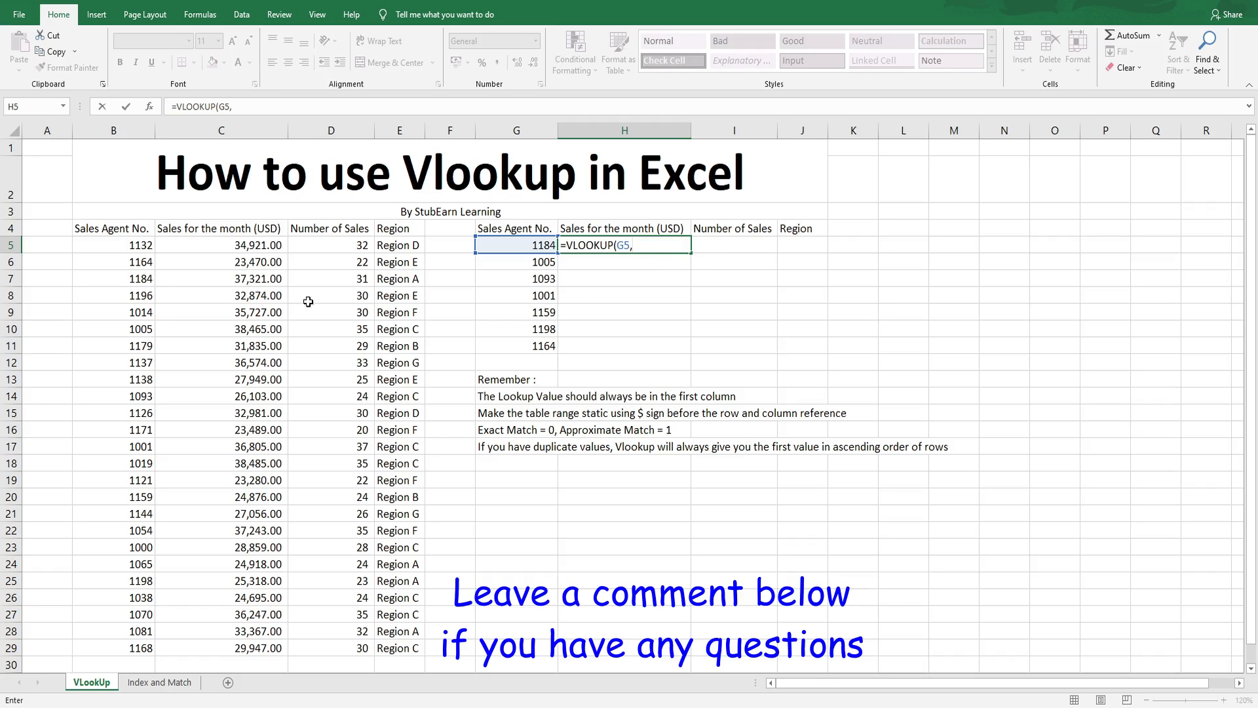
Step: Complete the H5 formula with the absolute table range $B$5:$C$29, column index 2 and exact match 0
drag(139, 246, 254, 647)
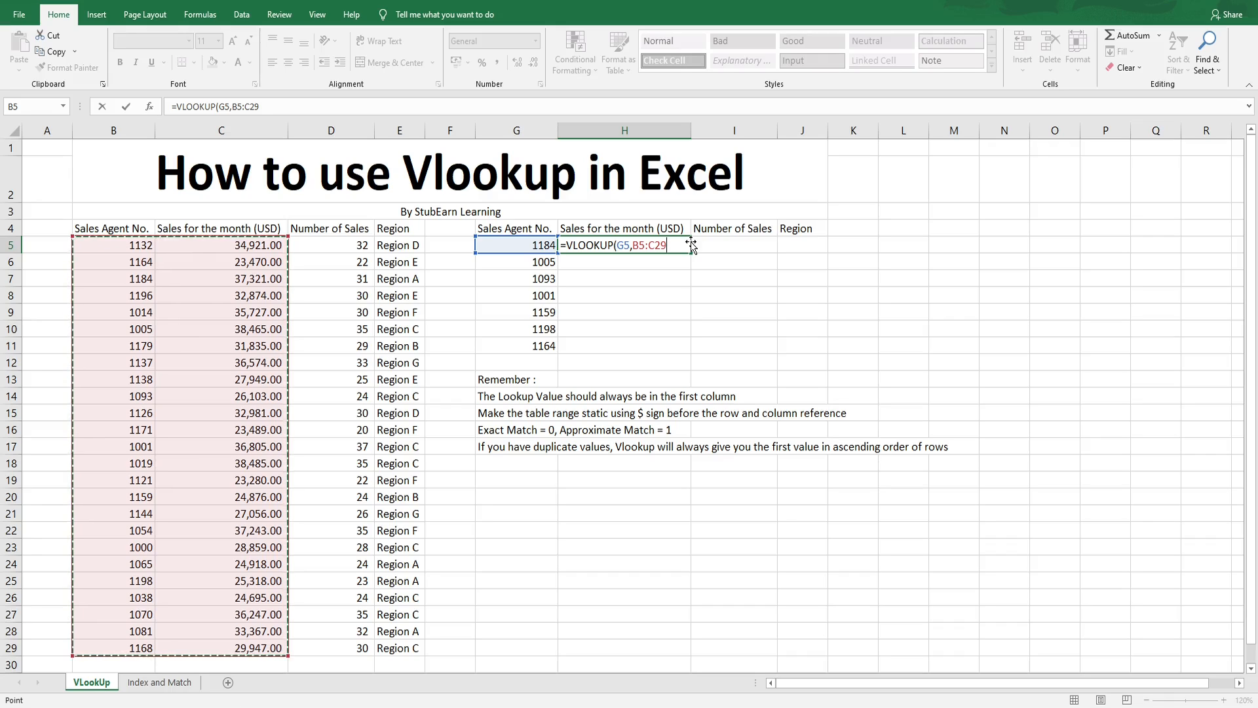
key(F4)
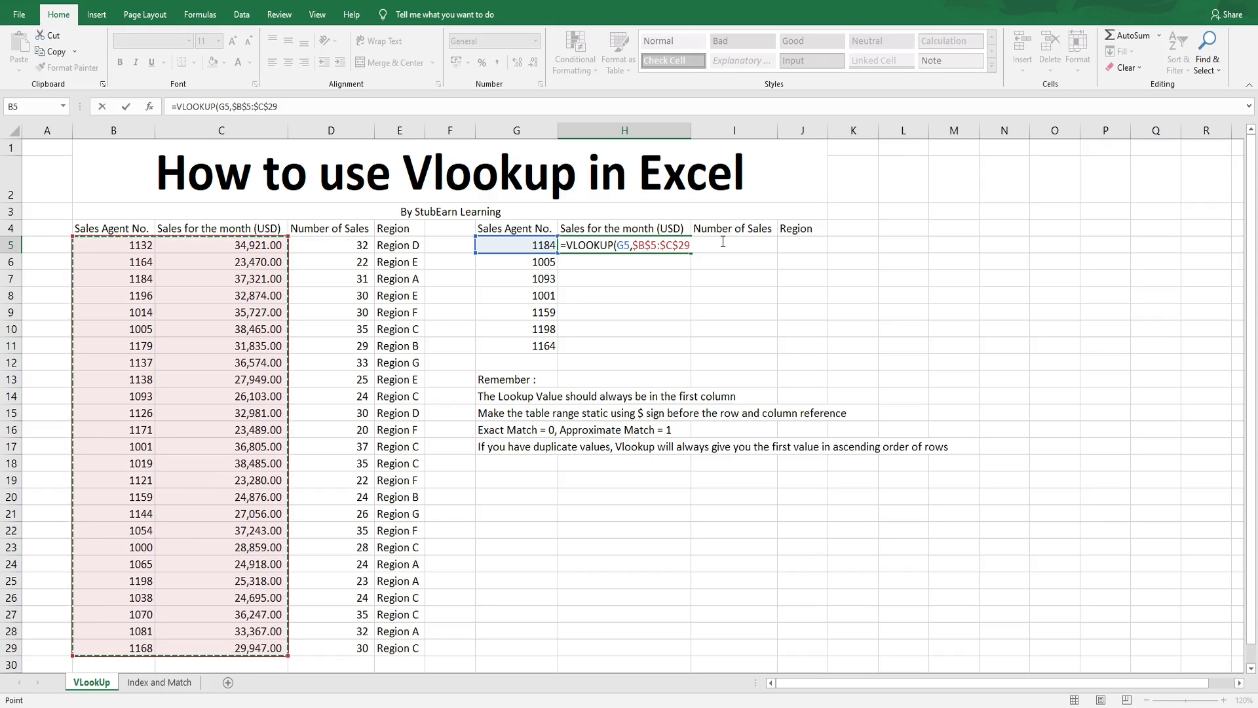
text(,2,)
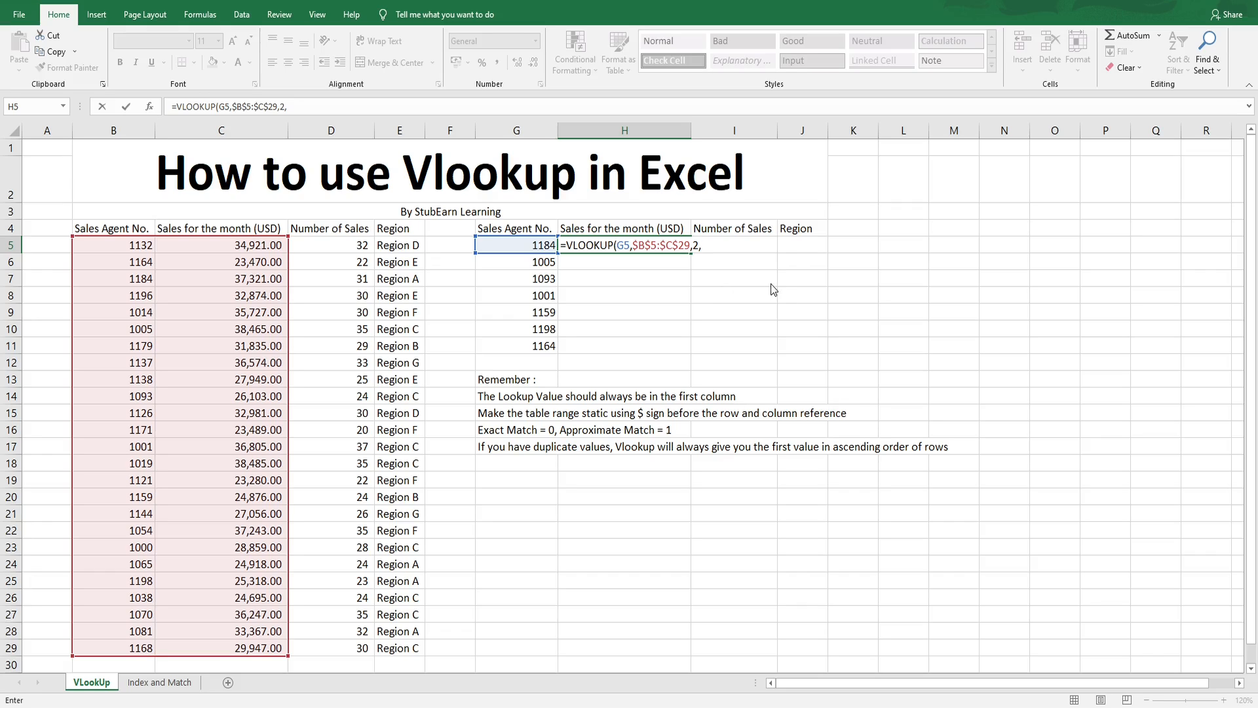
text(0)
key(Return)
Step: Check the sales result in H5 against the matching agent's row in the source table
drag(528, 244, 630, 241)
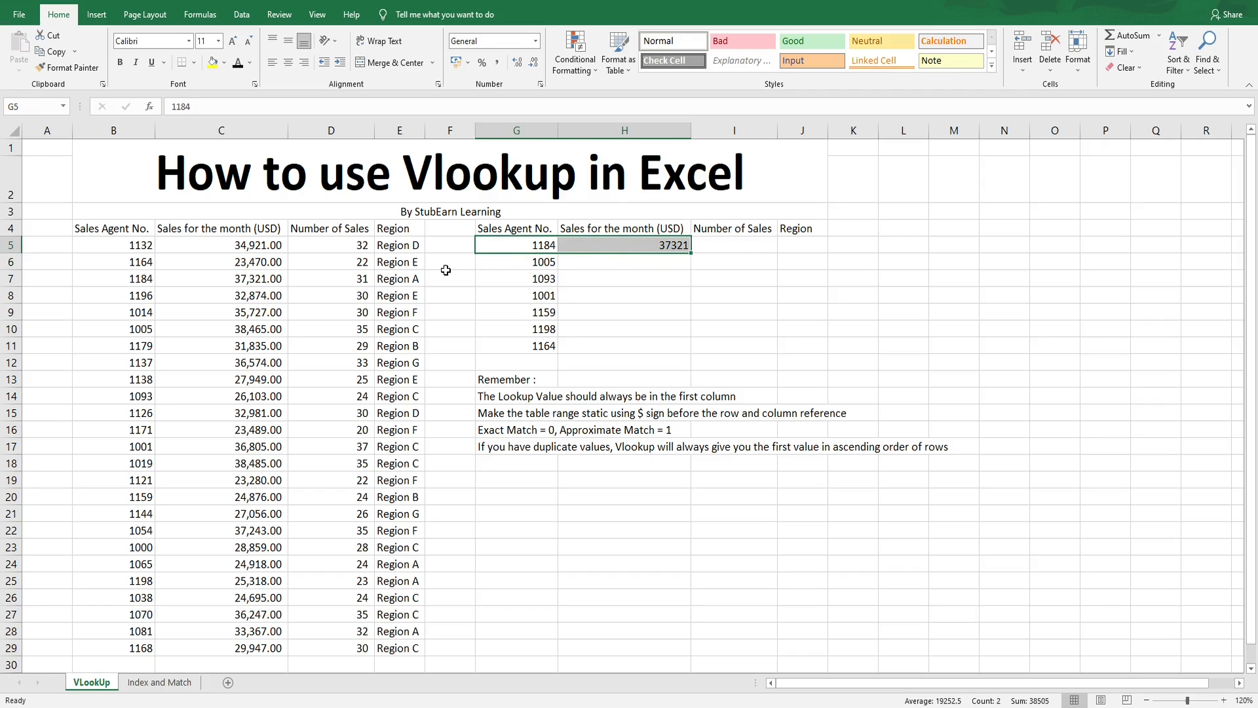
click(590, 227)
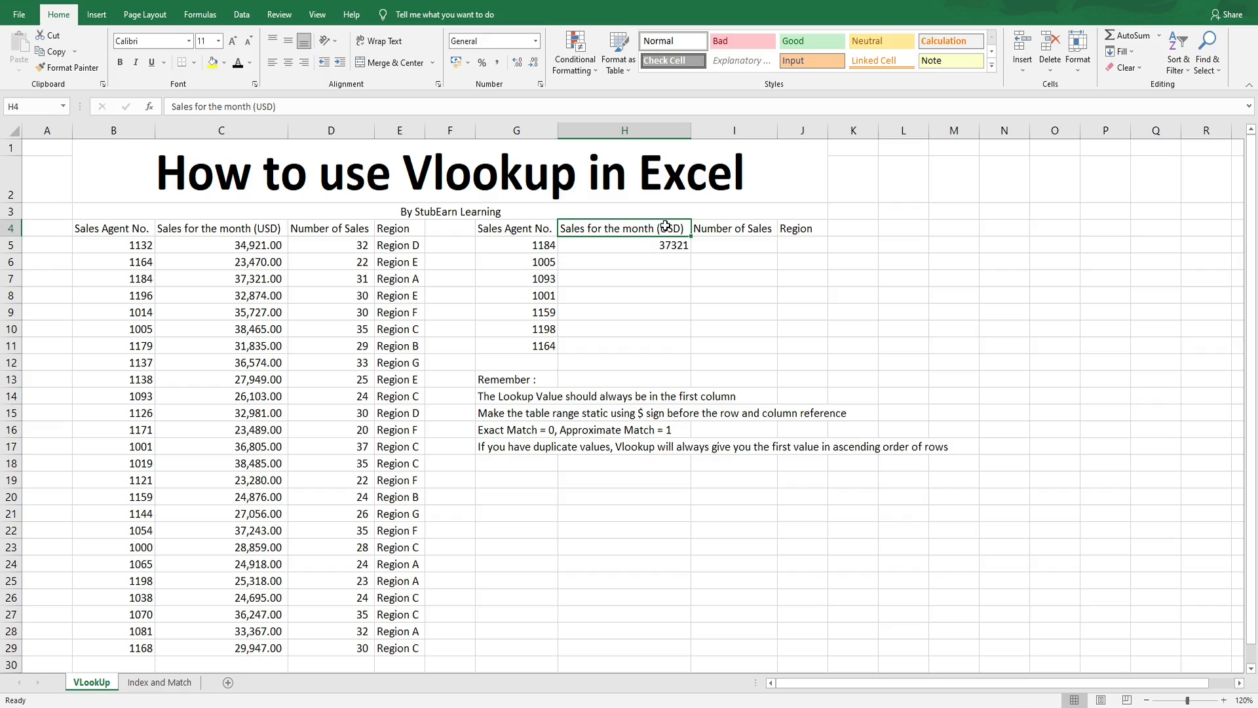
click(531, 247)
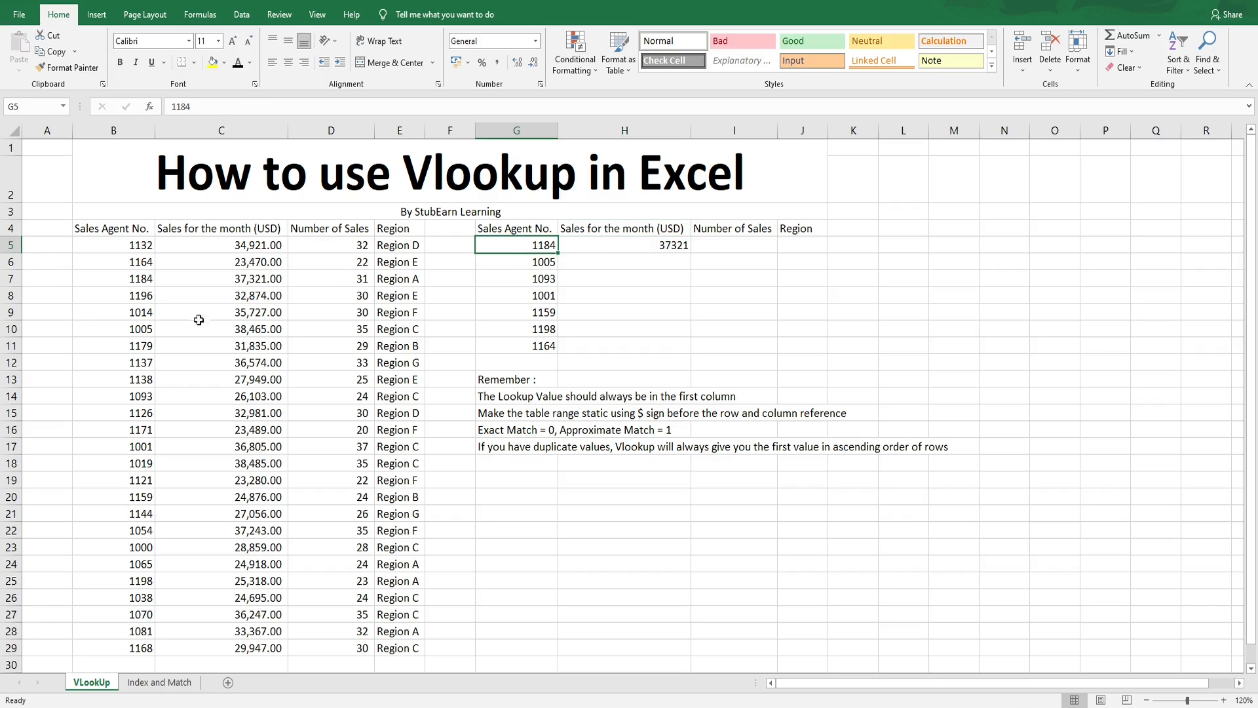
drag(127, 280, 272, 278)
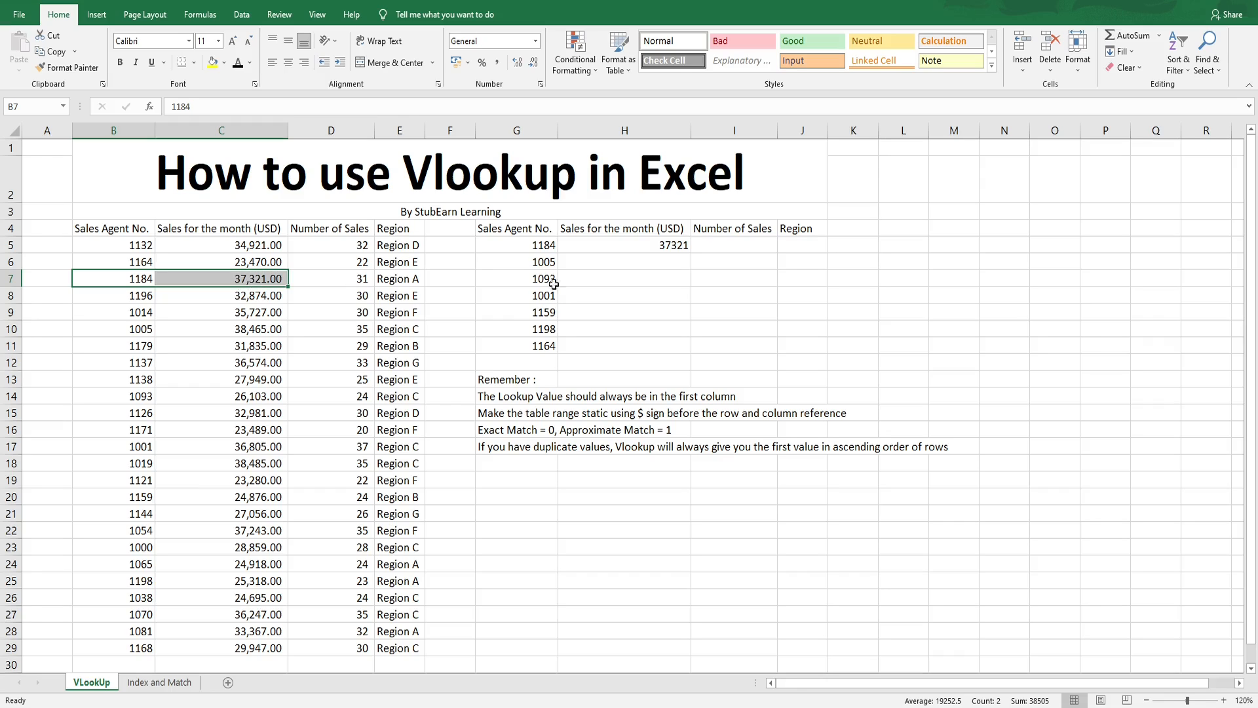
Step: Fill the H5 formula down through H11 and inspect the references in the copied formula in H6
click(683, 246)
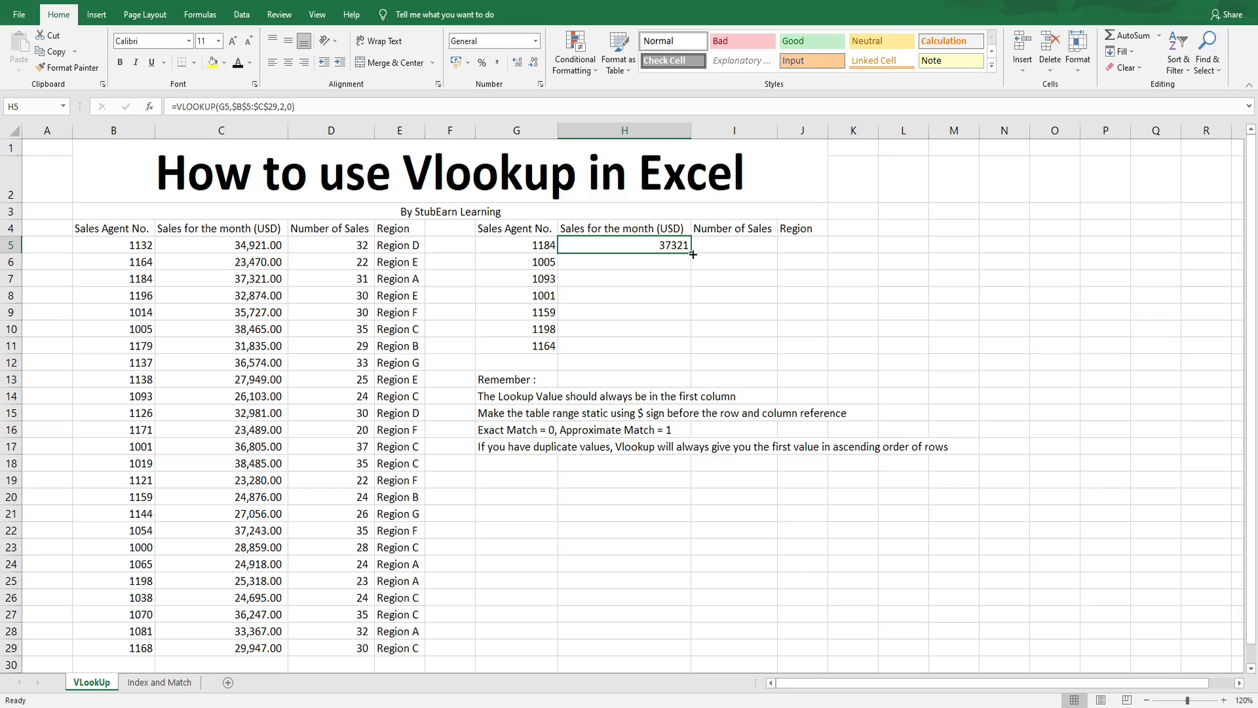
drag(693, 254, 699, 358)
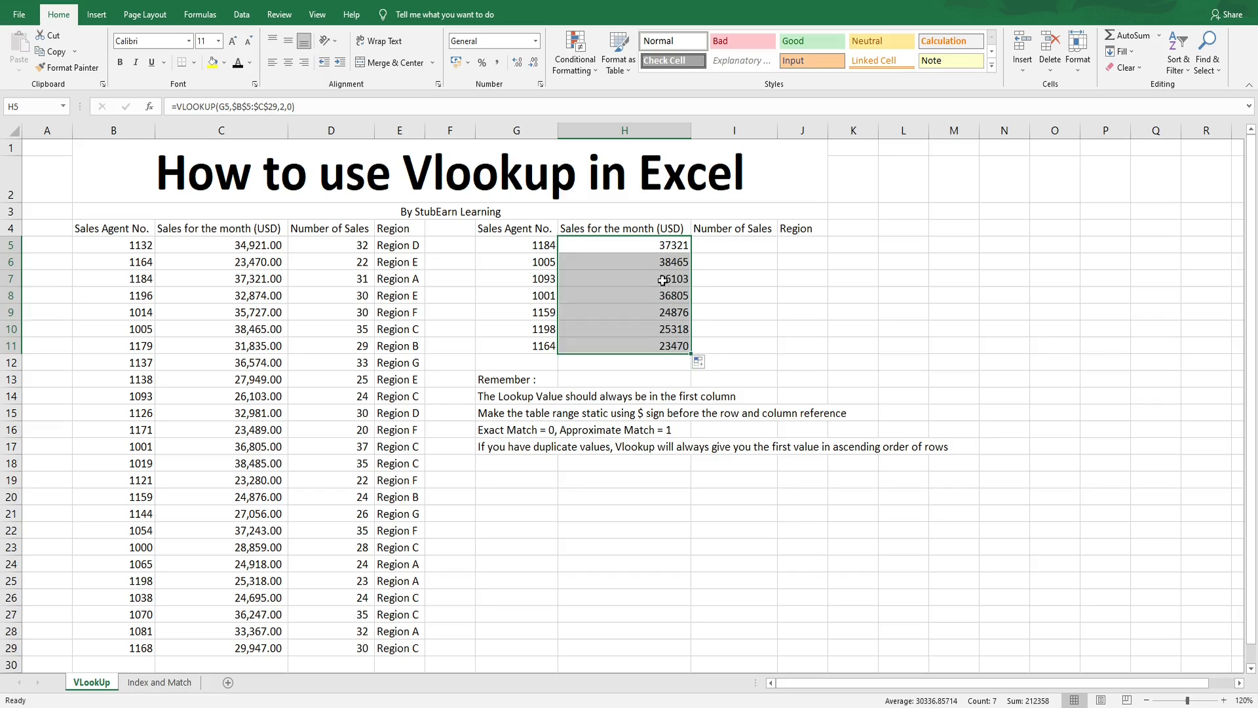
key(Down)
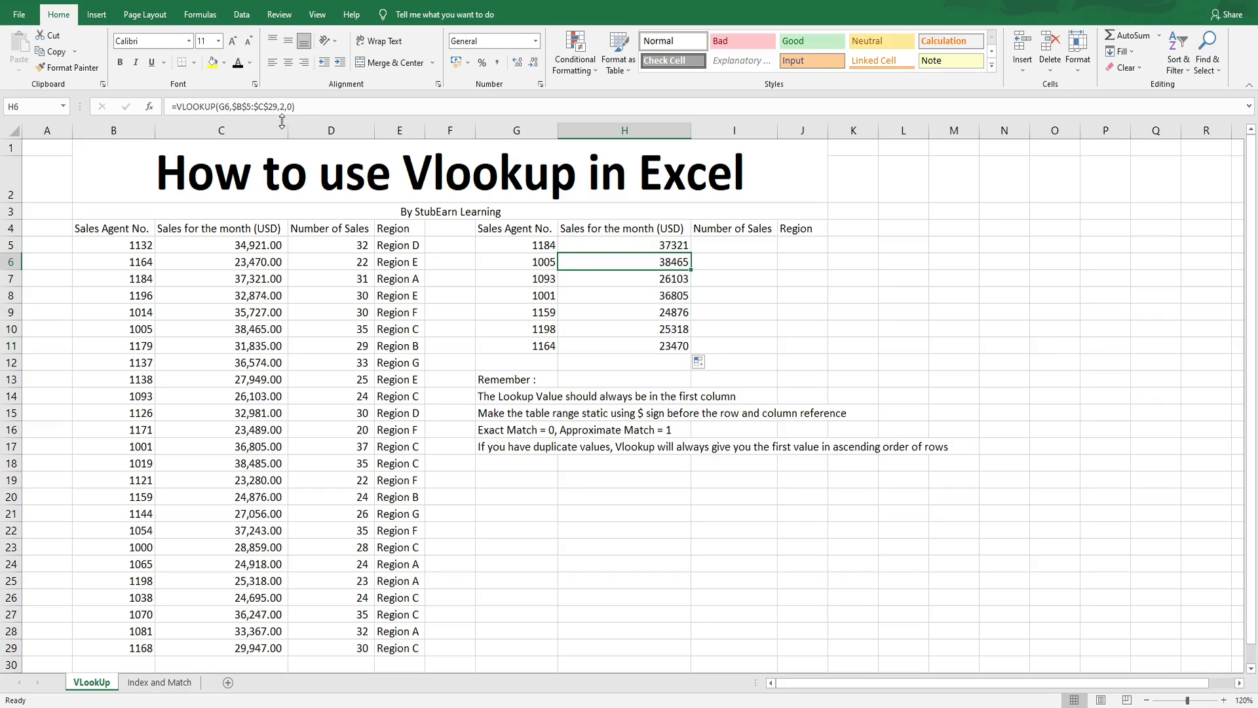
double_click(659, 262)
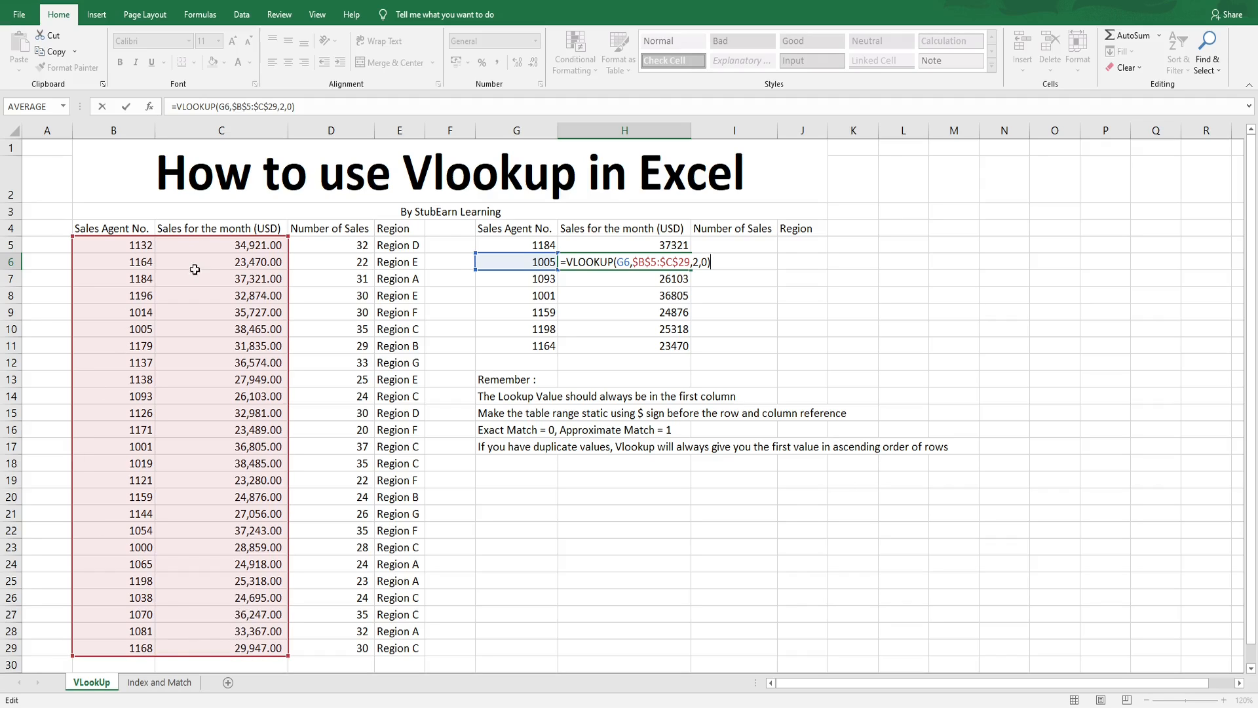
click(655, 249)
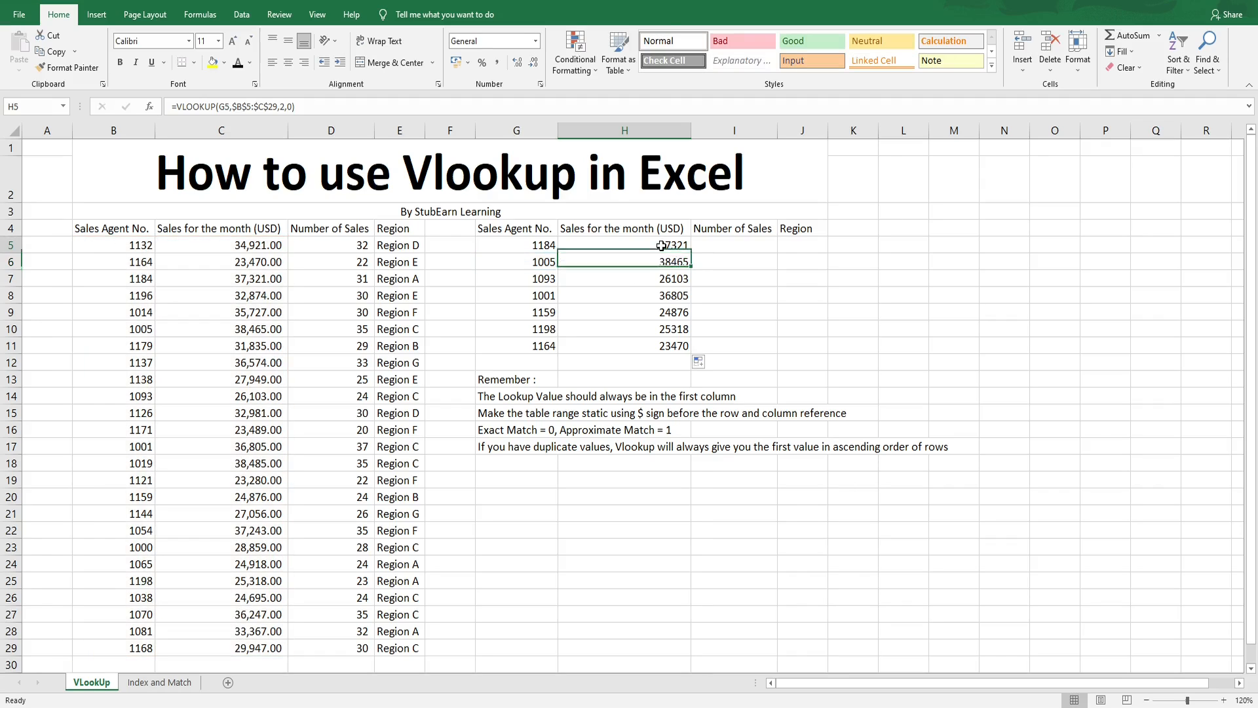
Step: Remove the dollar signs from the table range in H5 so the formula reads =VLOOKUP(G5,B5:C29,2,0)
double_click(654, 248)
click(640, 247)
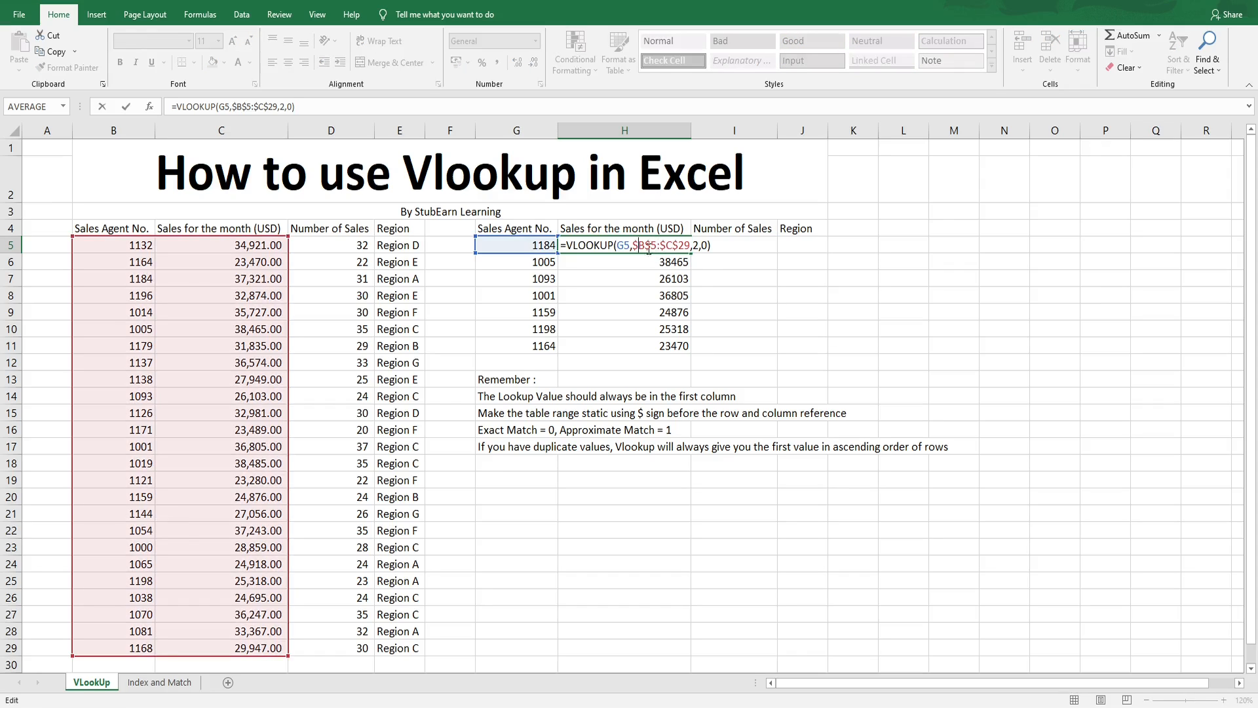
key(BackSpace)
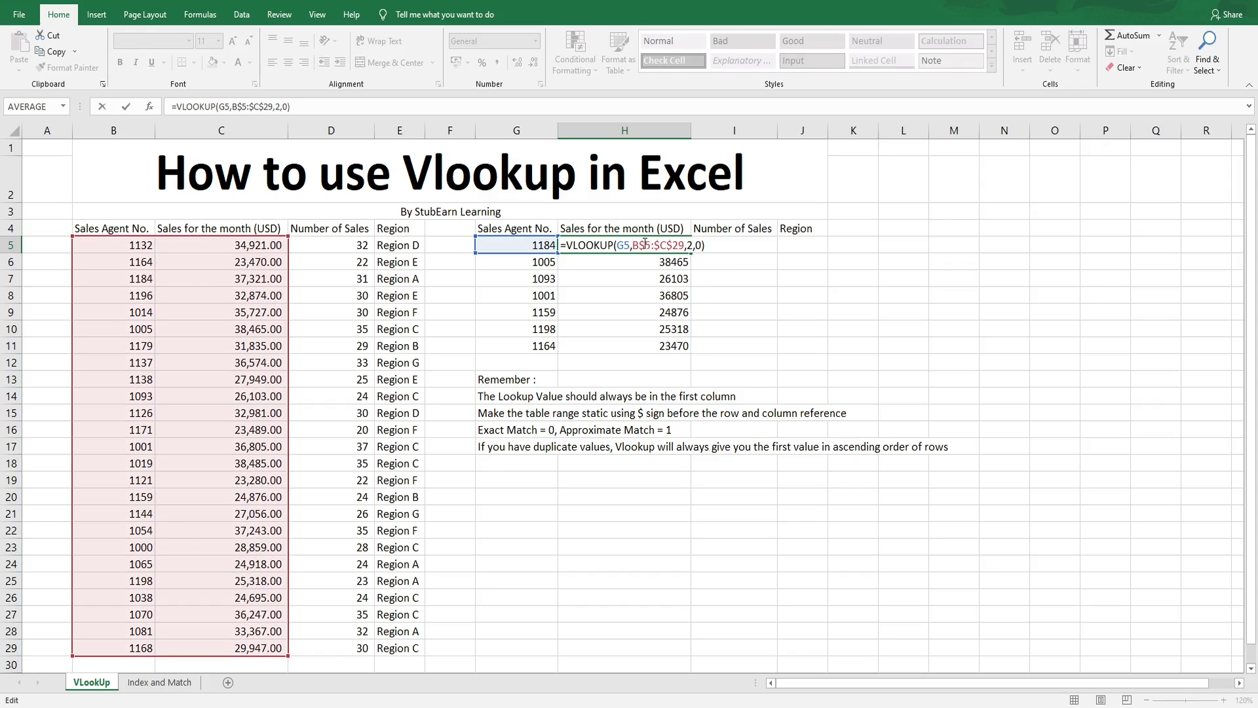
click(646, 245)
key(BackSpace)
key(BackSpace)
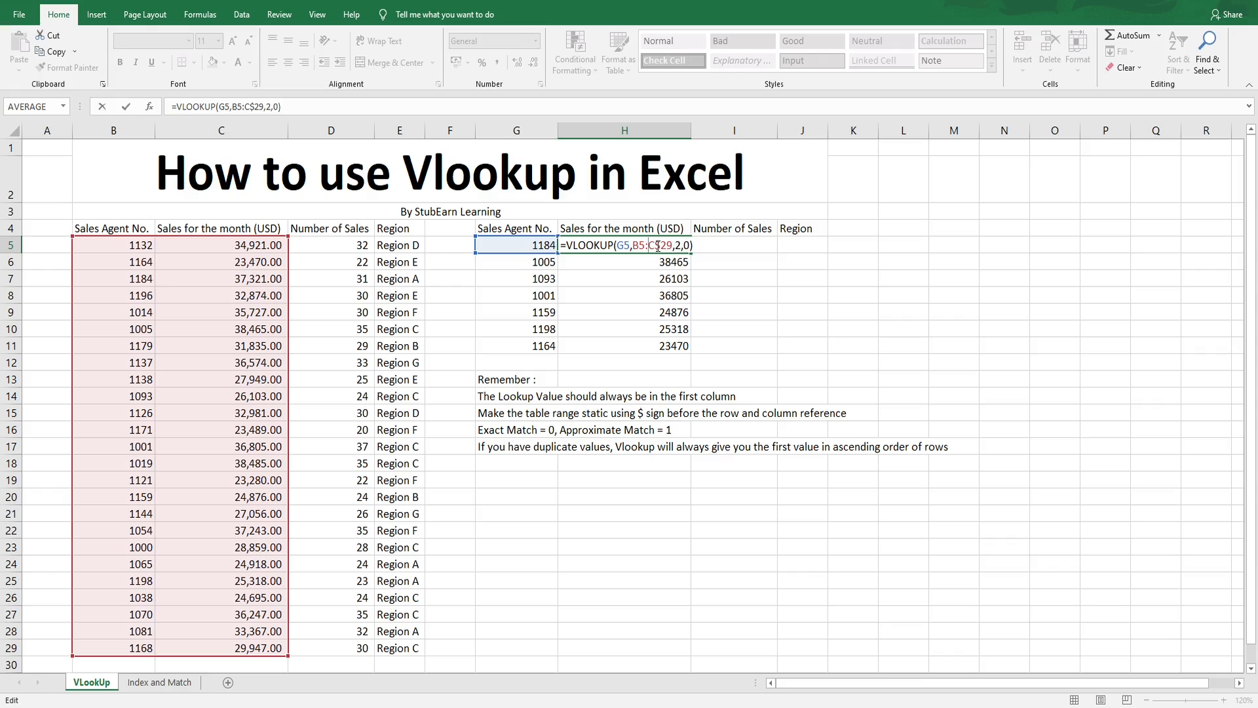
click(660, 246)
key(BackSpace)
key(Return)
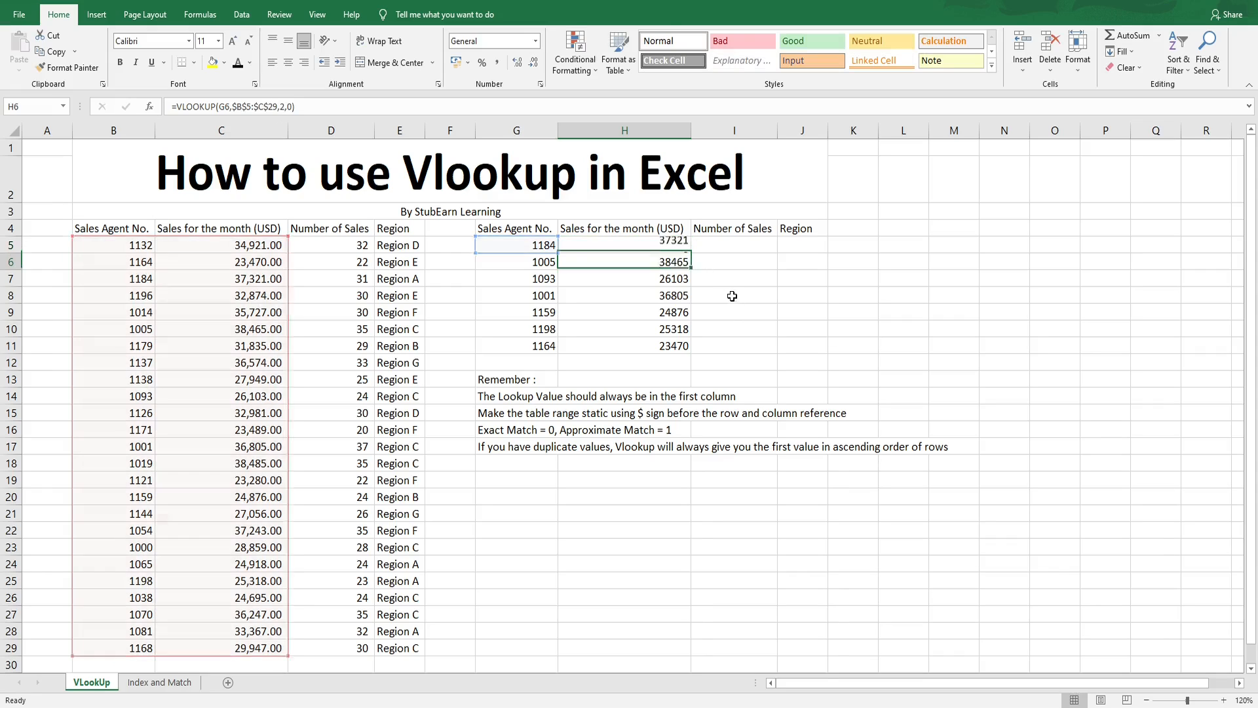
Step: Fill the relative-range formula from H5 down to H11 and inspect the table range in the copied H6 and H9 formulas
click(678, 248)
double_click(690, 253)
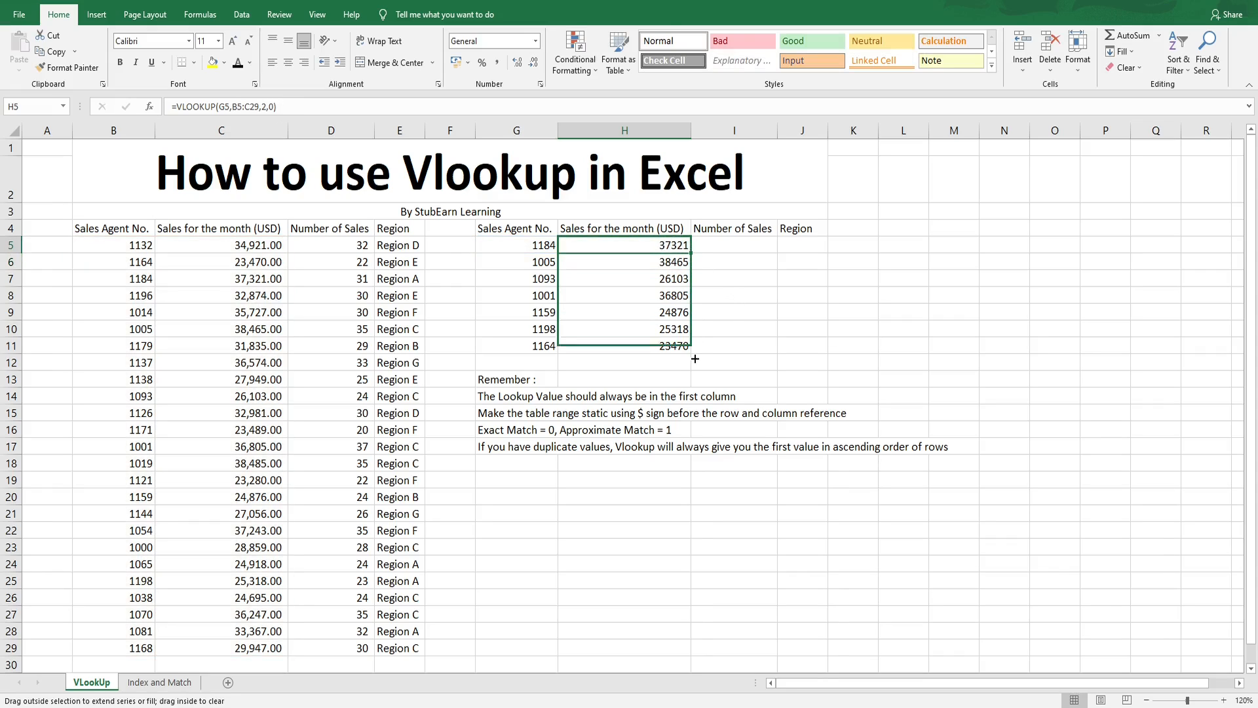
click(646, 269)
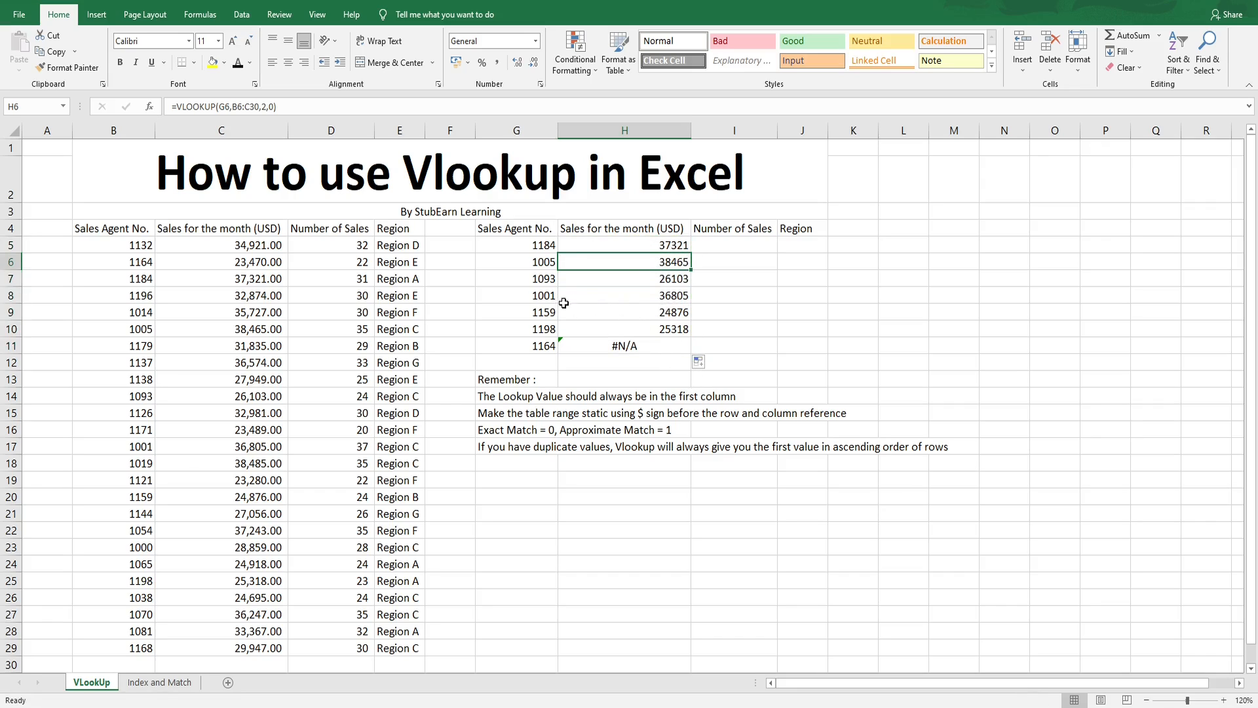
click(650, 314)
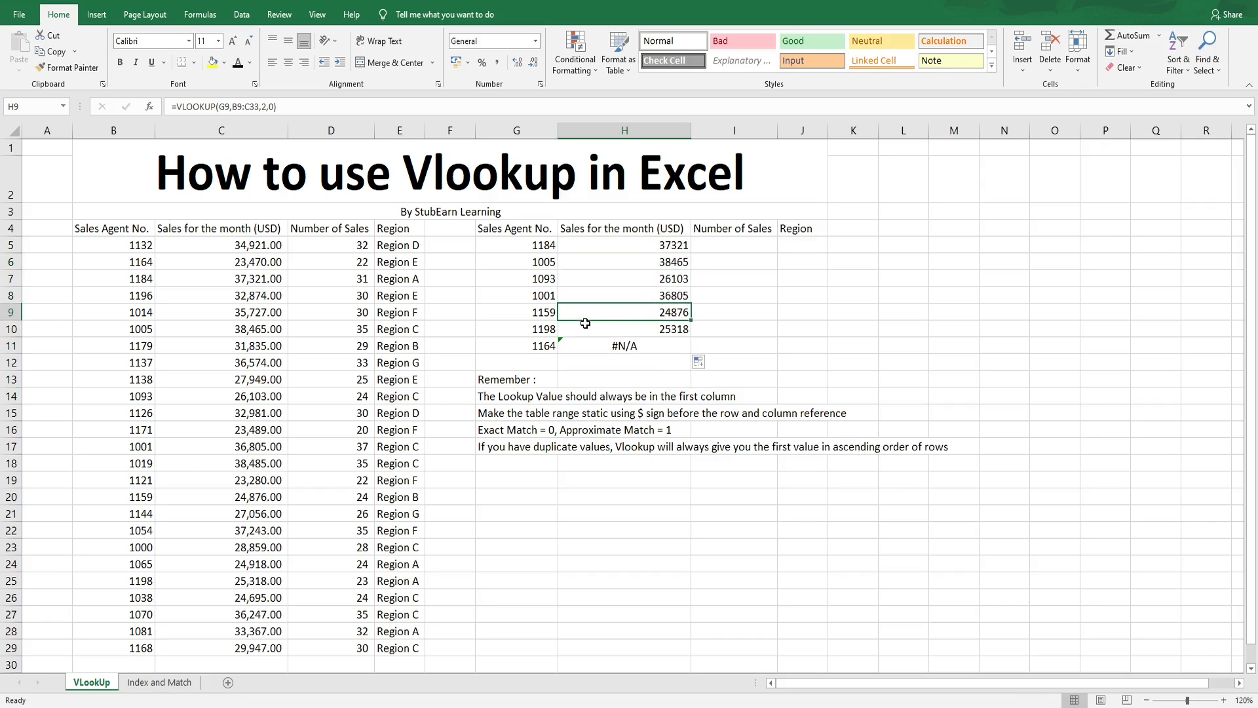
double_click(640, 313)
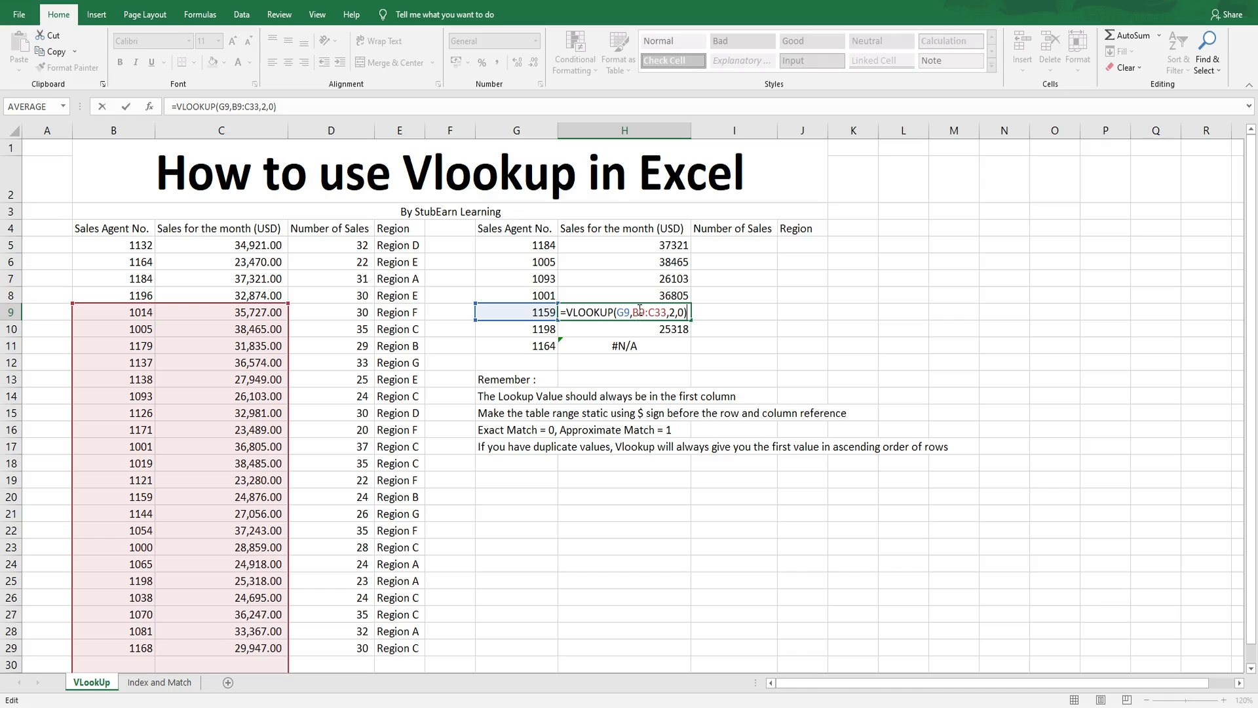
Step: Compare the lookup pair in G6:H6 with the agent and sales columns of the source table
click(662, 247)
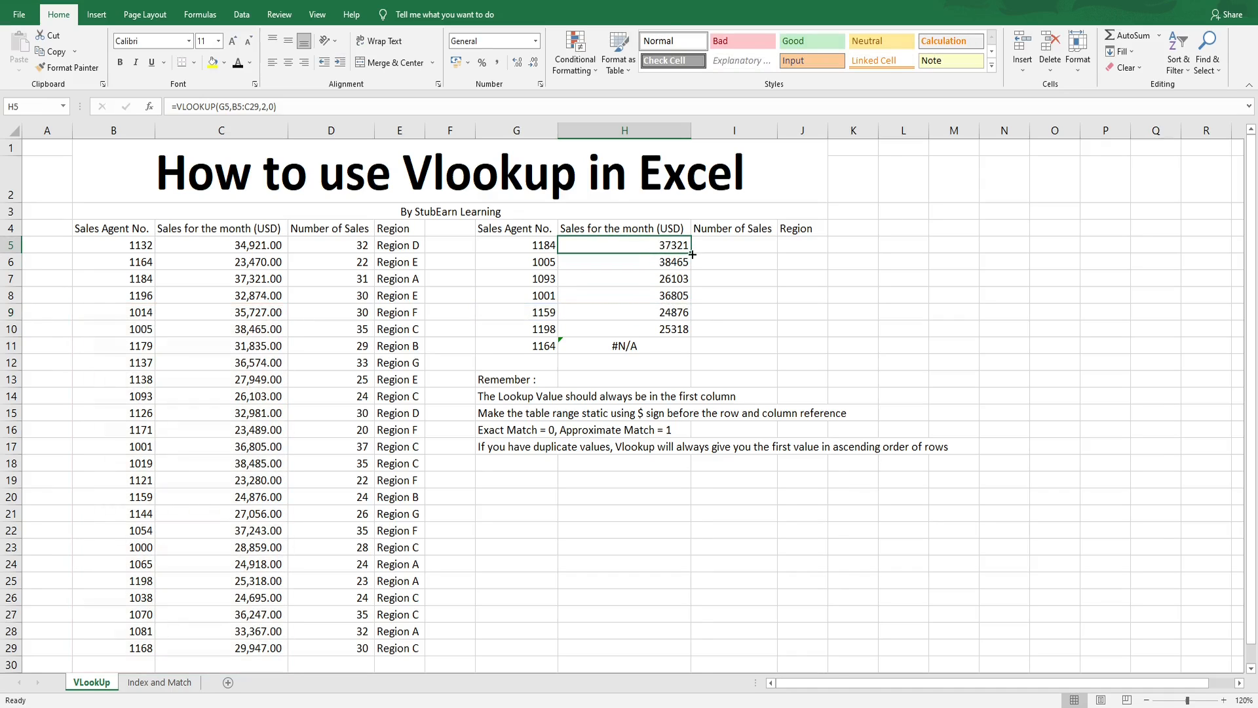
click(550, 262)
drag(549, 262, 637, 262)
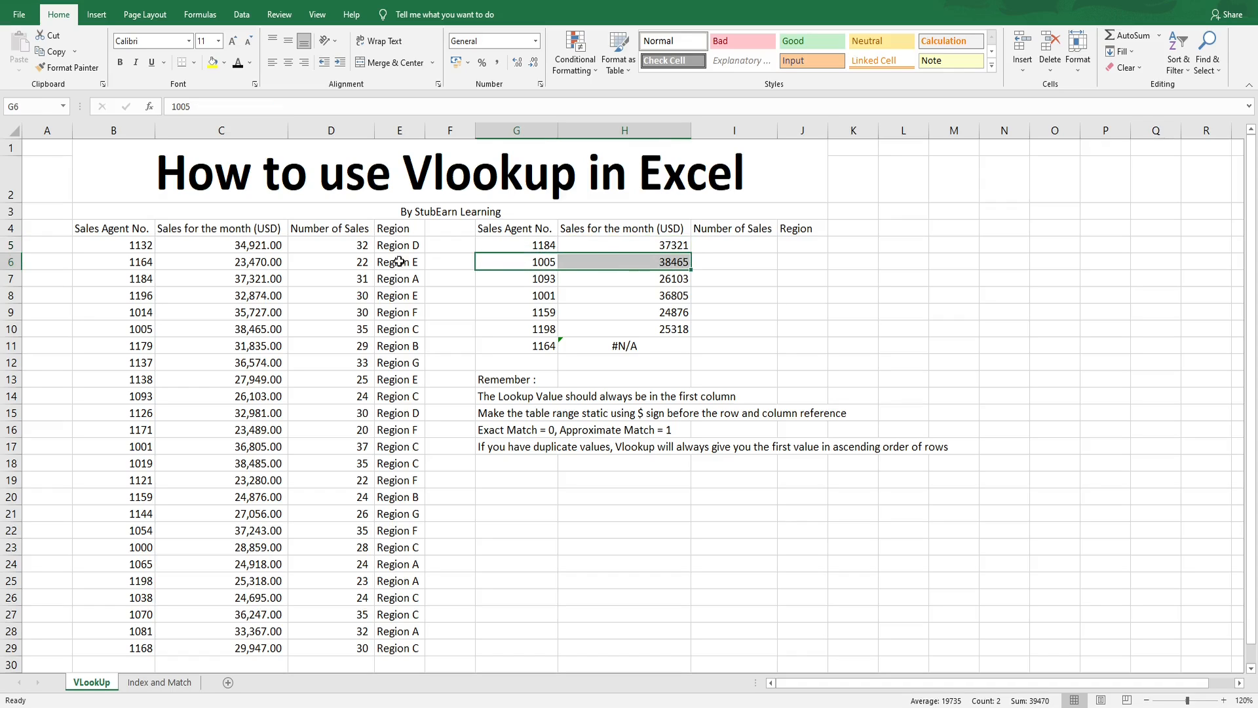
drag(134, 262, 216, 610)
drag(136, 244, 249, 481)
Step: Make the table range in H5 absolute so the formula reads =VLOOKUP(G5,$B$5:$C$29,2,0)
click(674, 250)
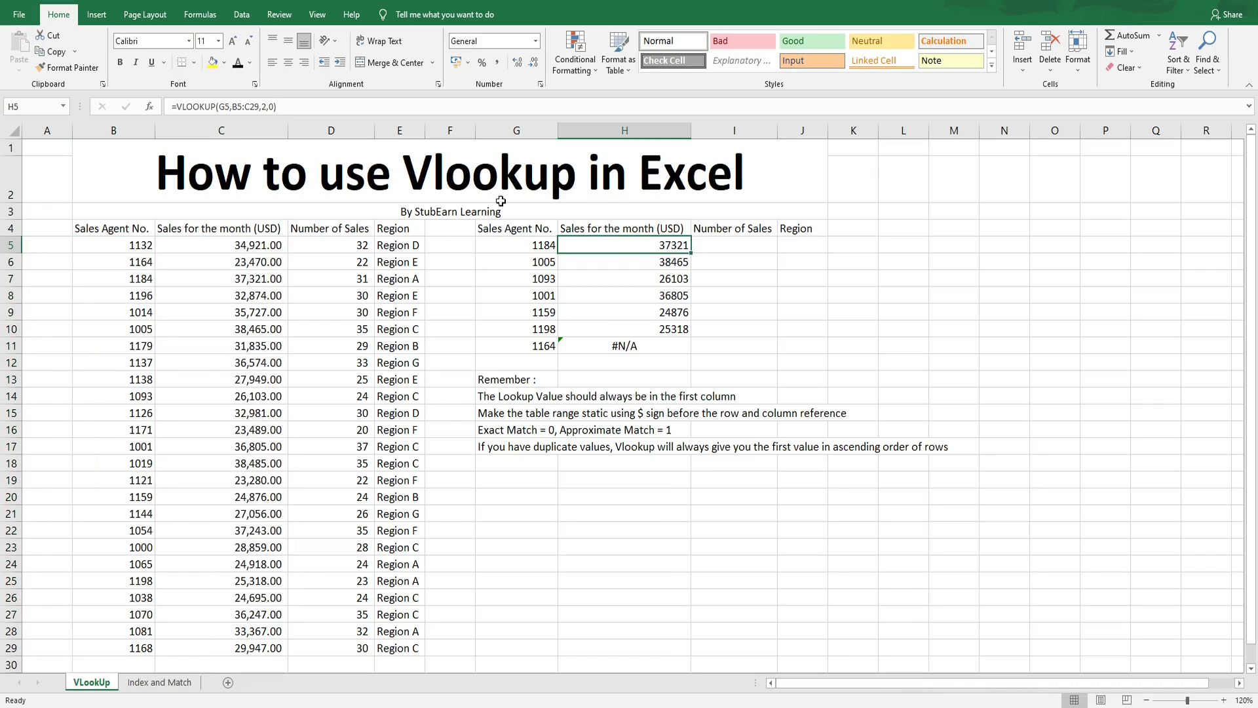
double_click(655, 245)
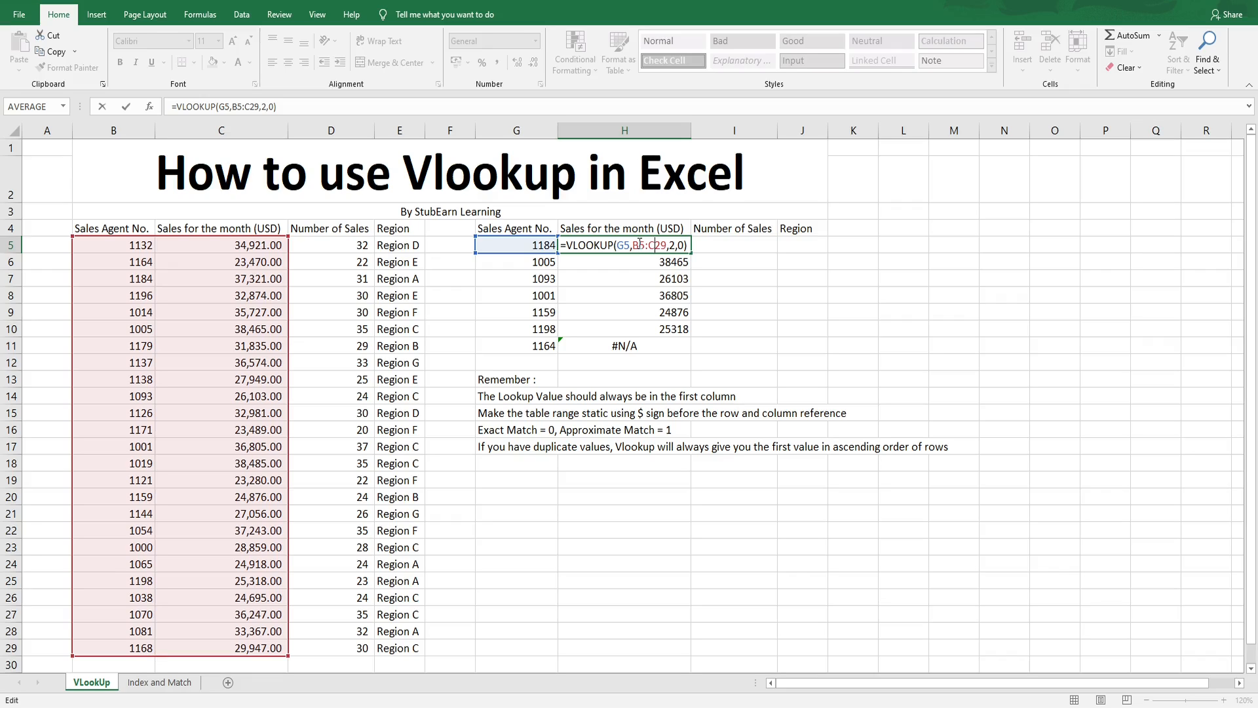
click(632, 245)
text($)
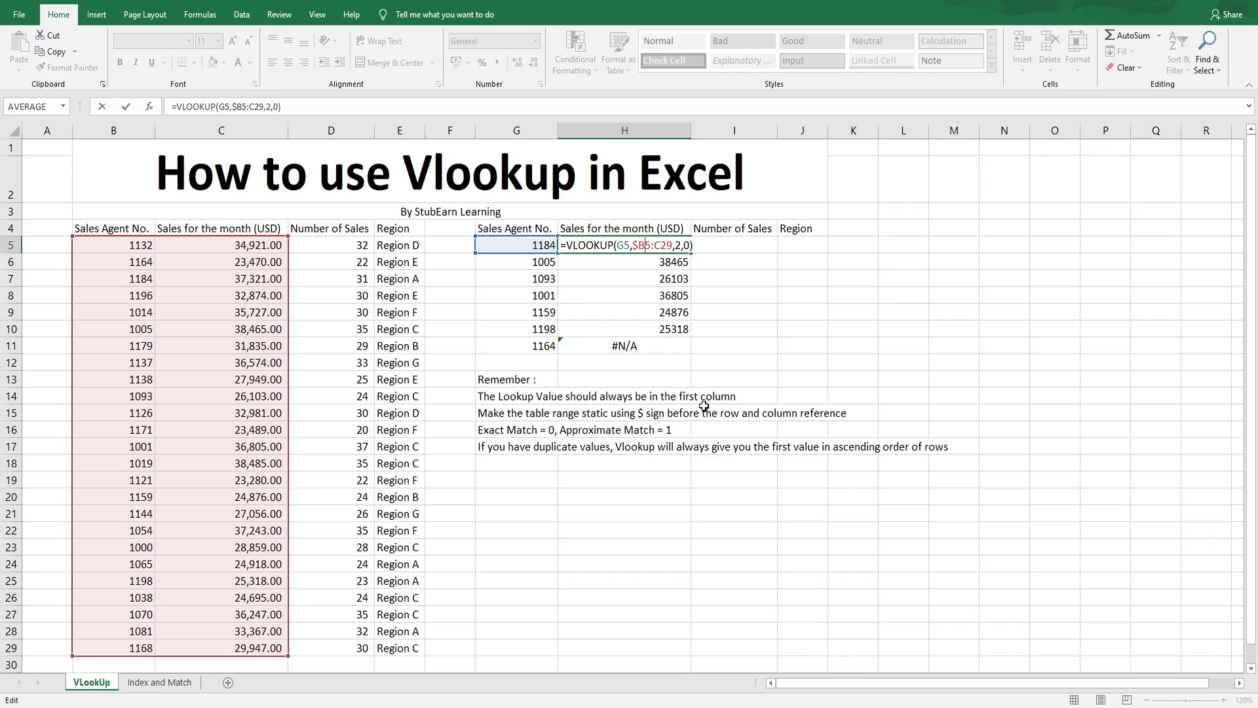
text($)
click(671, 245)
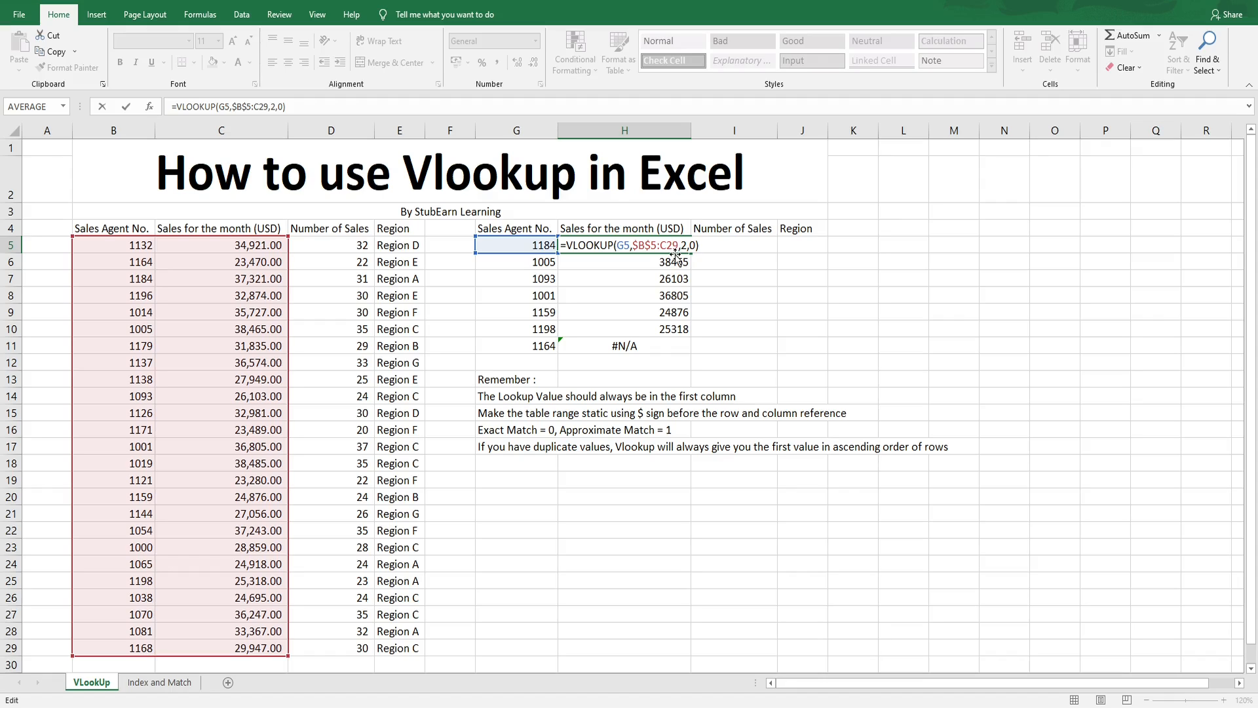
key(F4)
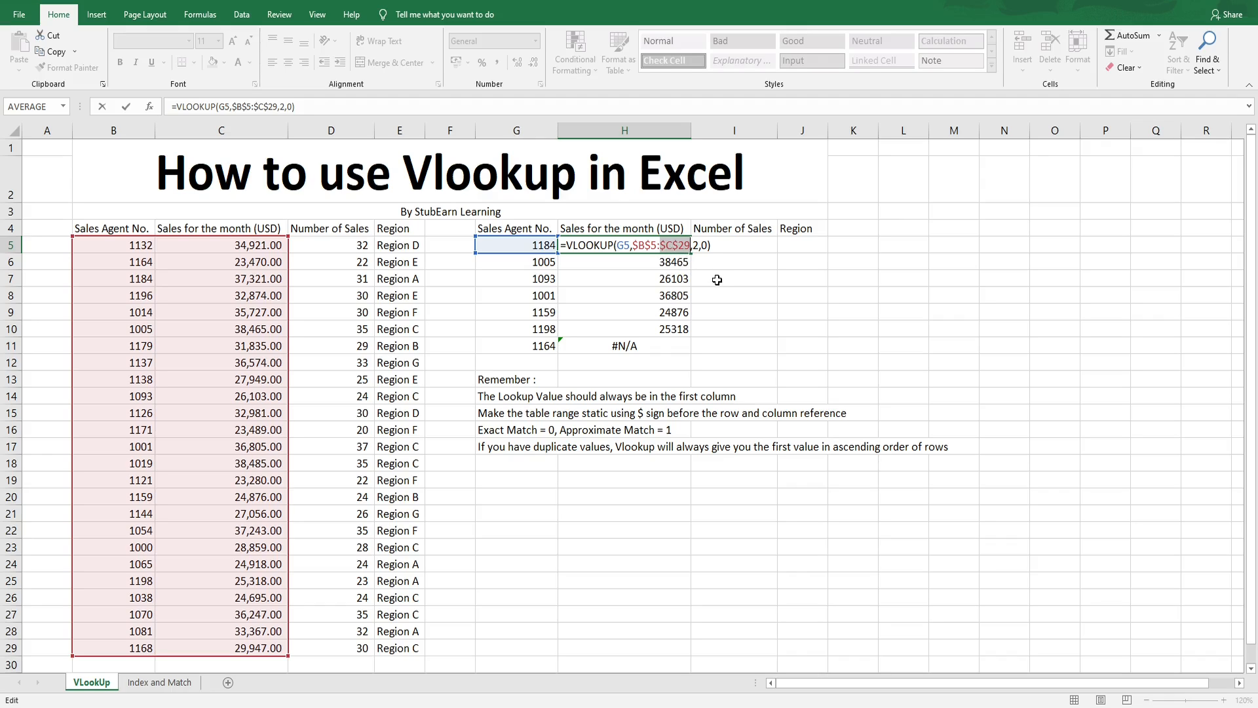
Step: Cycle the range's end reference in H5 through its relative and absolute forms back to $C$29, and commit the formula
key(F4)
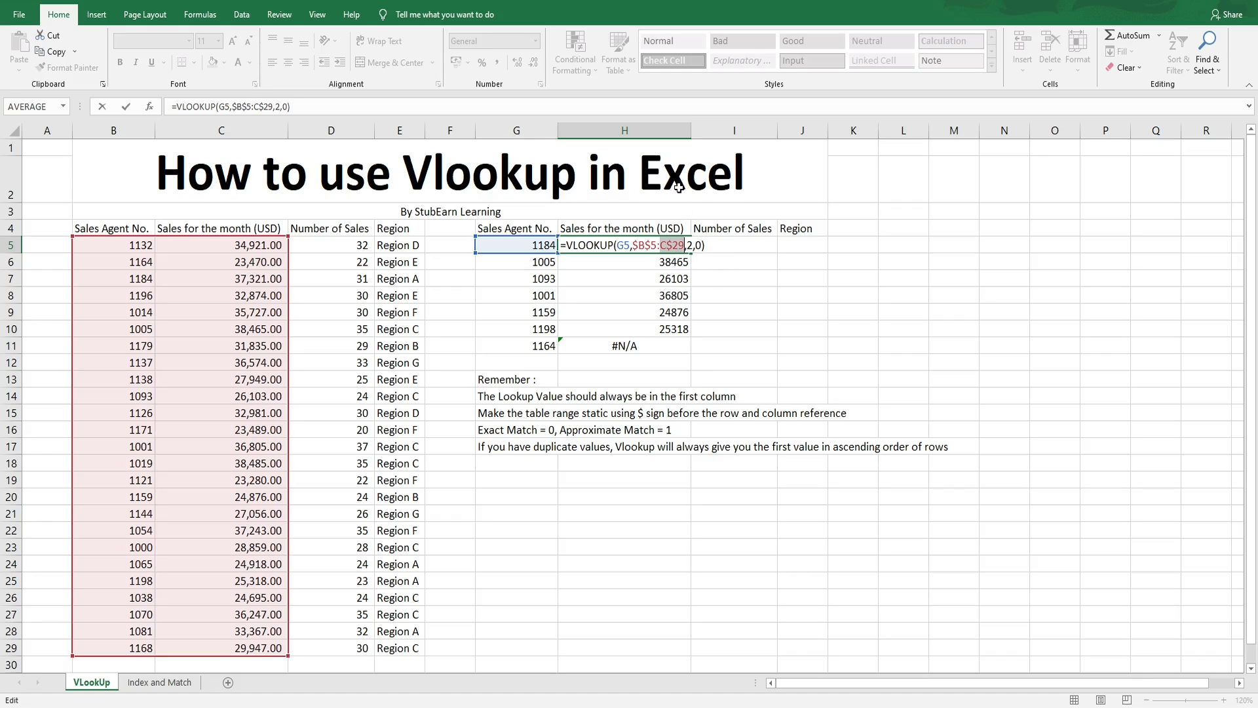
key(F4)
key(F4)
key(F4)
key(F4)
key(F4)
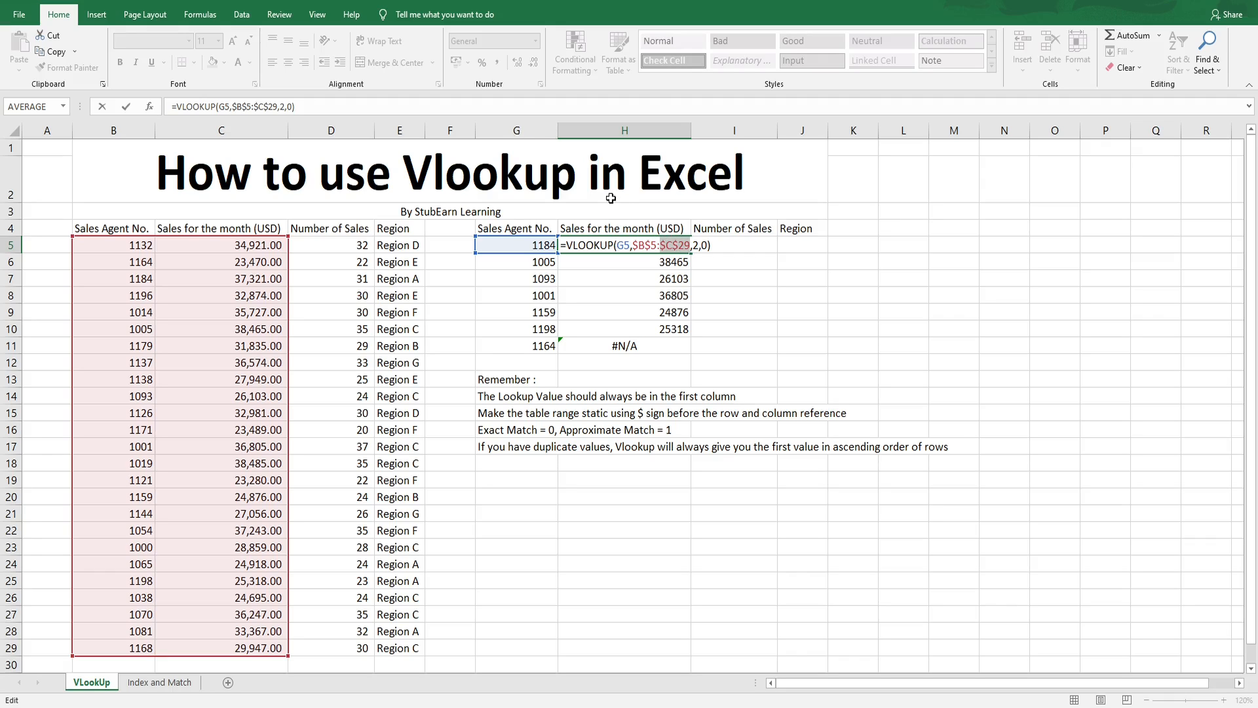
key(Return)
Step: Fill the absolute-range formula from H5 down to H11 and inspect the table range in the copied H9 formula
click(666, 247)
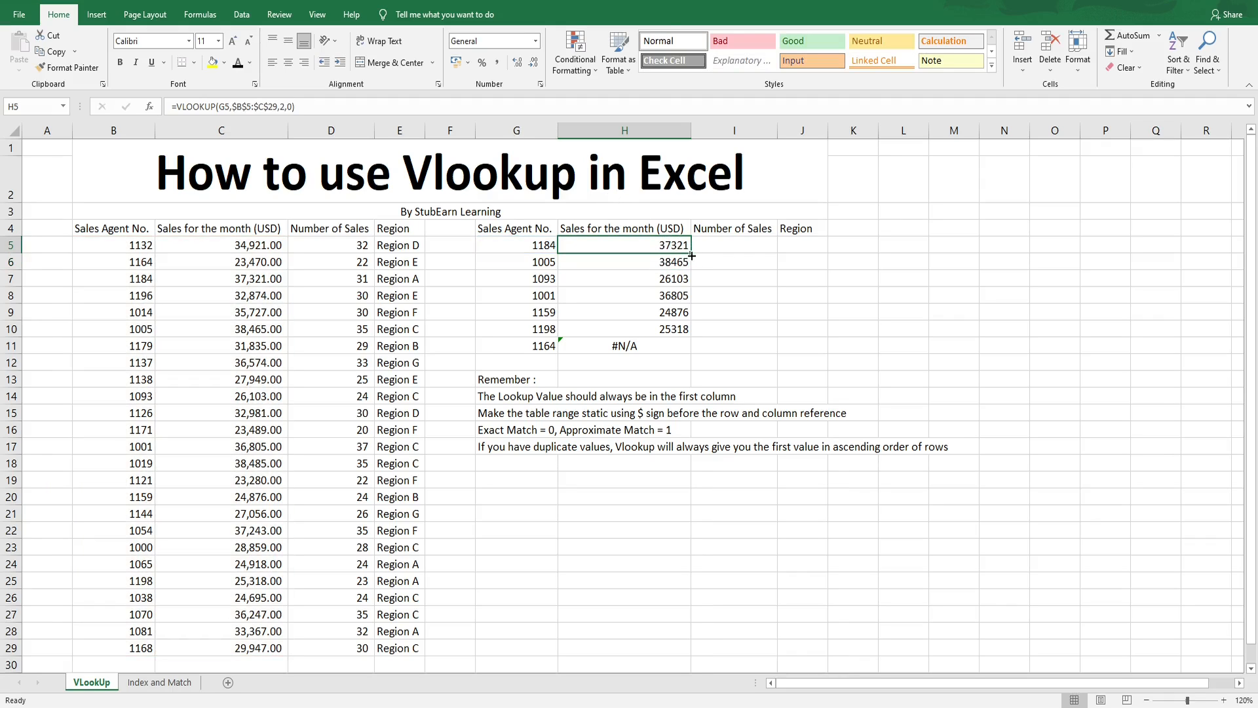
drag(690, 253, 687, 354)
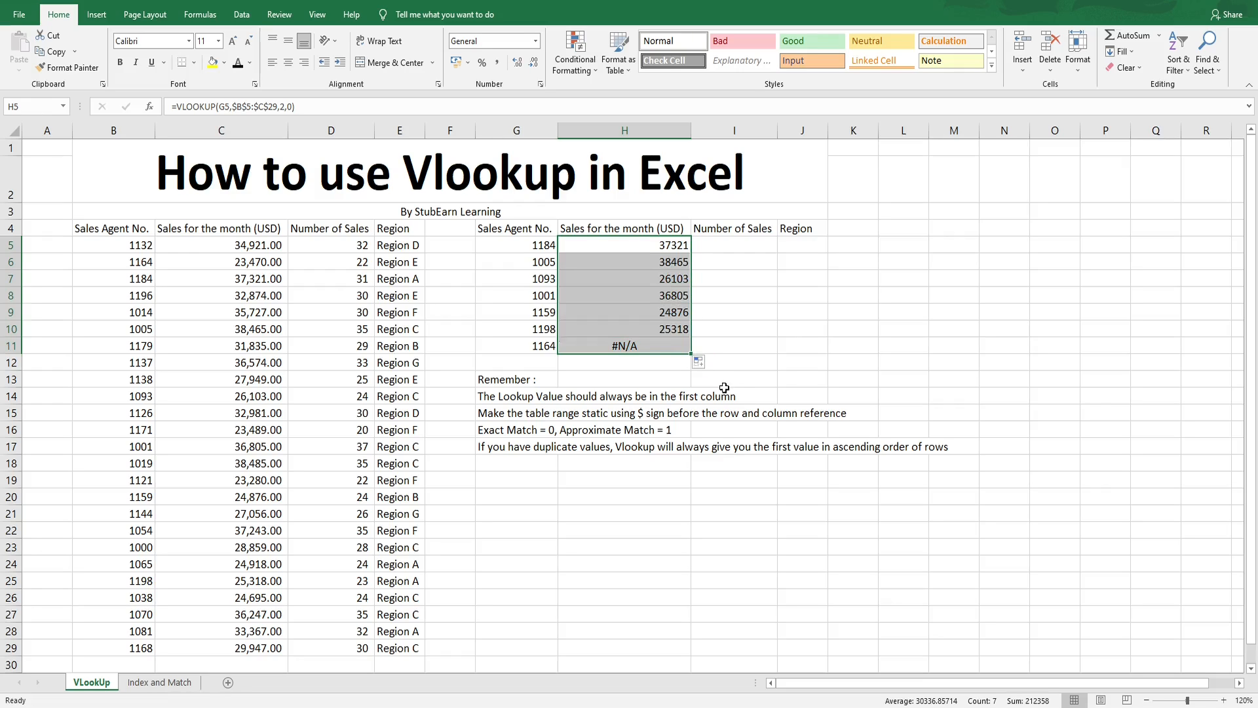
click(655, 318)
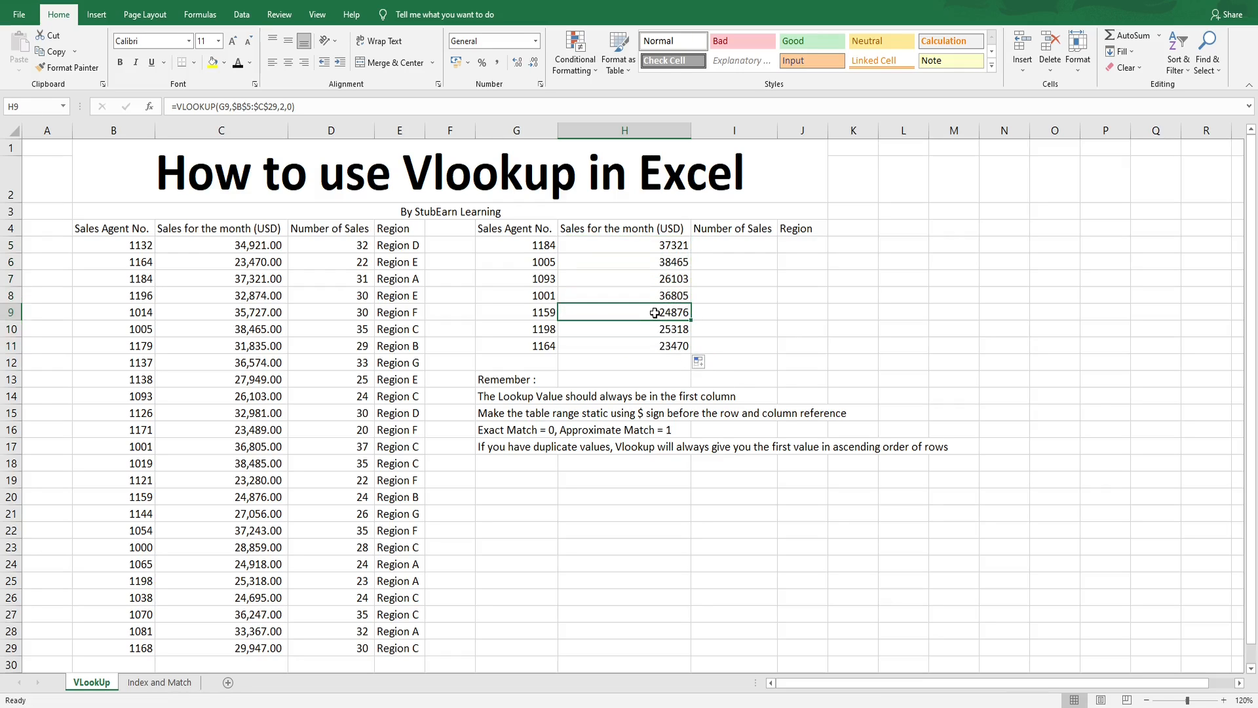
double_click(655, 321)
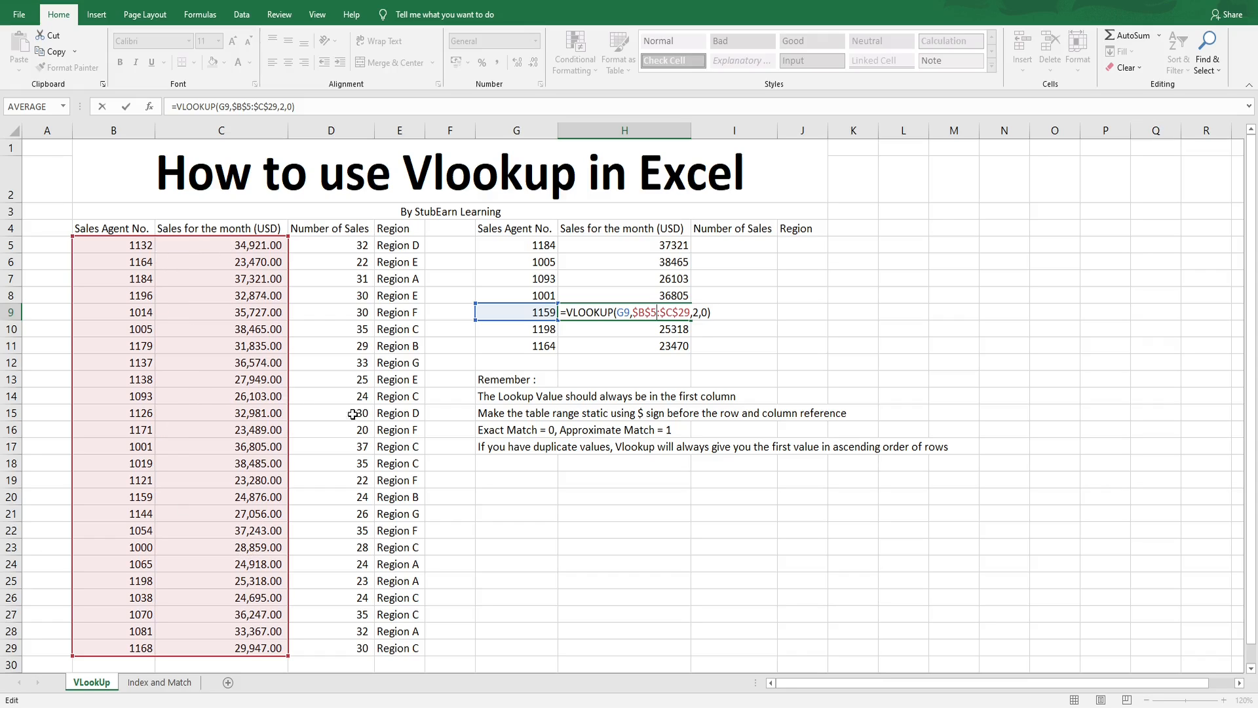
key(Escape)
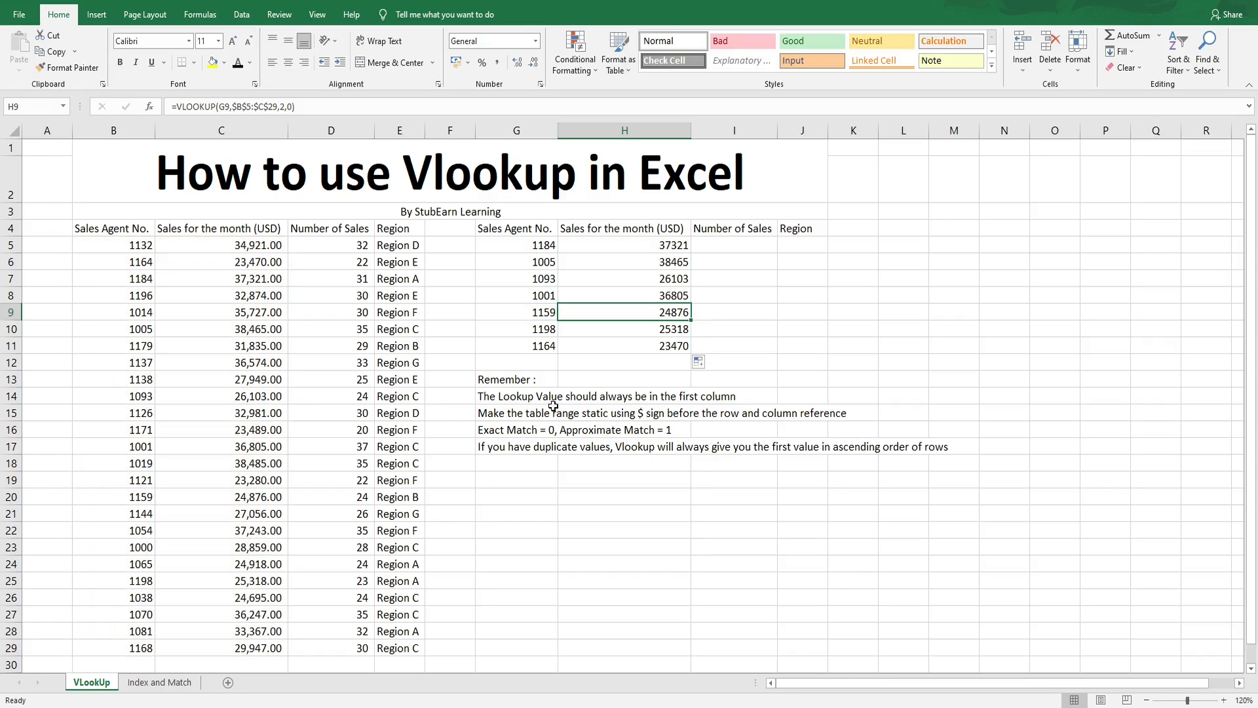
Step: Review the notes in G14:G16 on lookup column, static range and match type against the formula in H5
drag(493, 398, 672, 399)
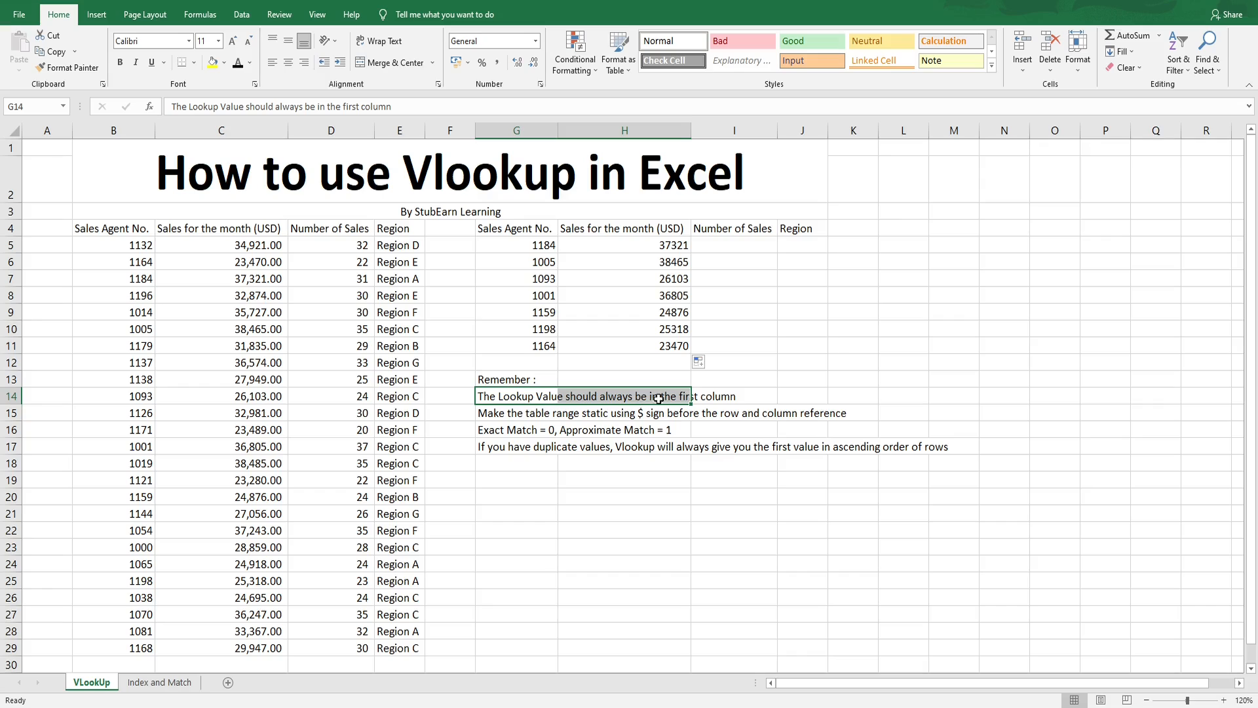
double_click(610, 249)
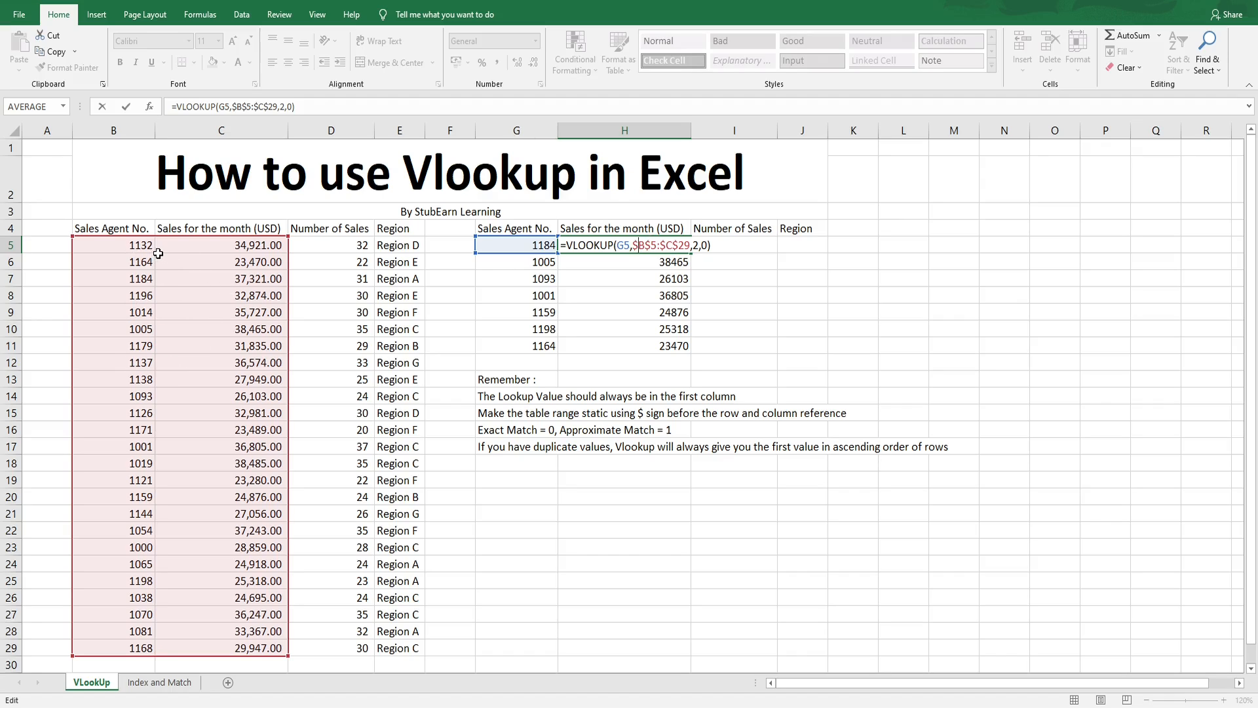
key(ctrl+Return)
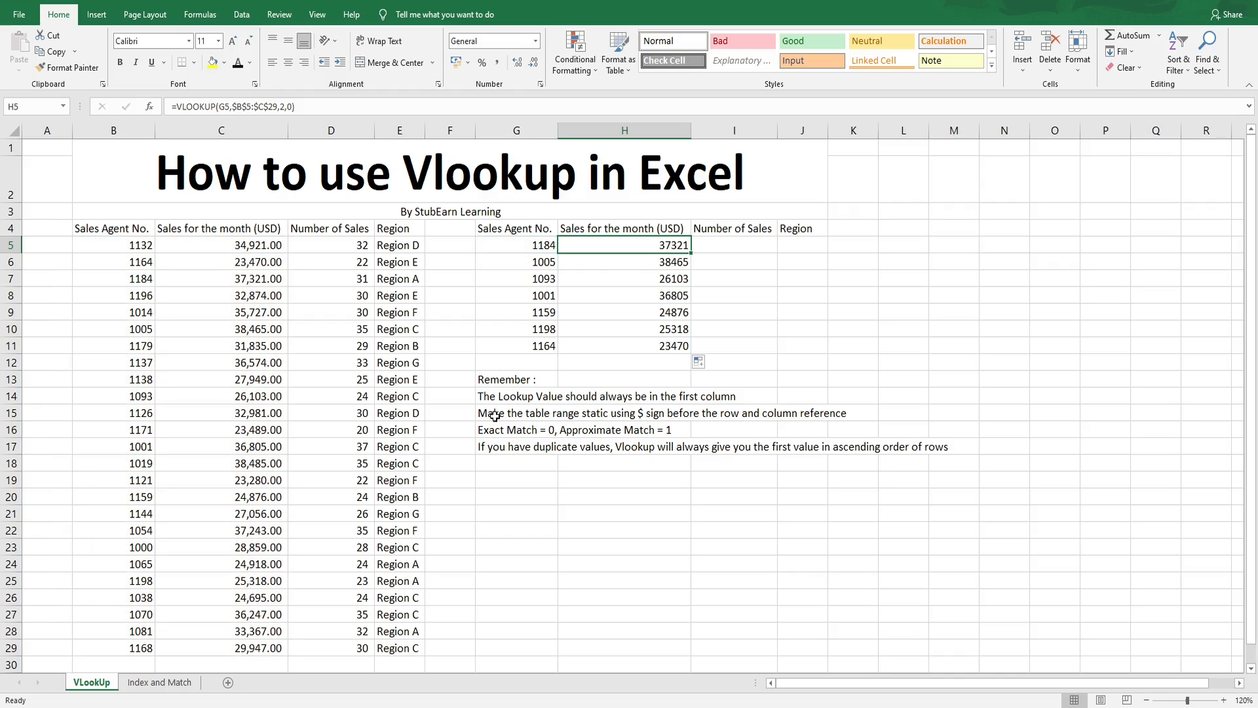
drag(494, 416, 571, 417)
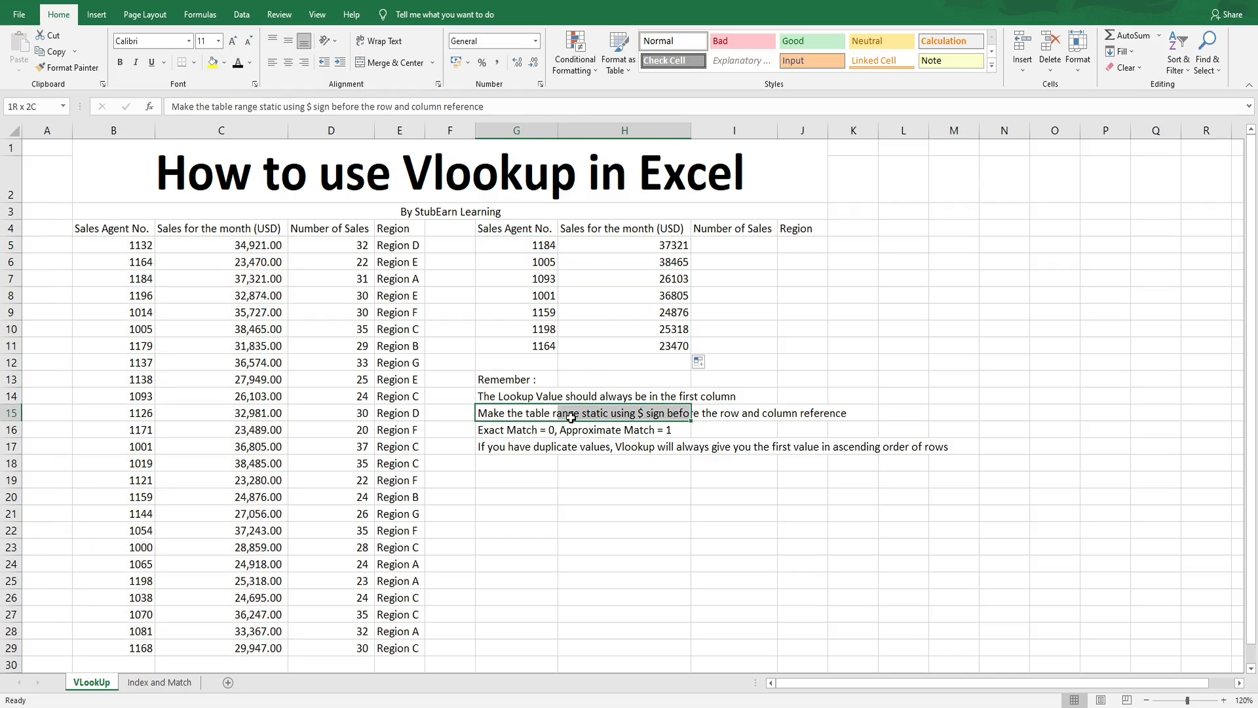
click(614, 418)
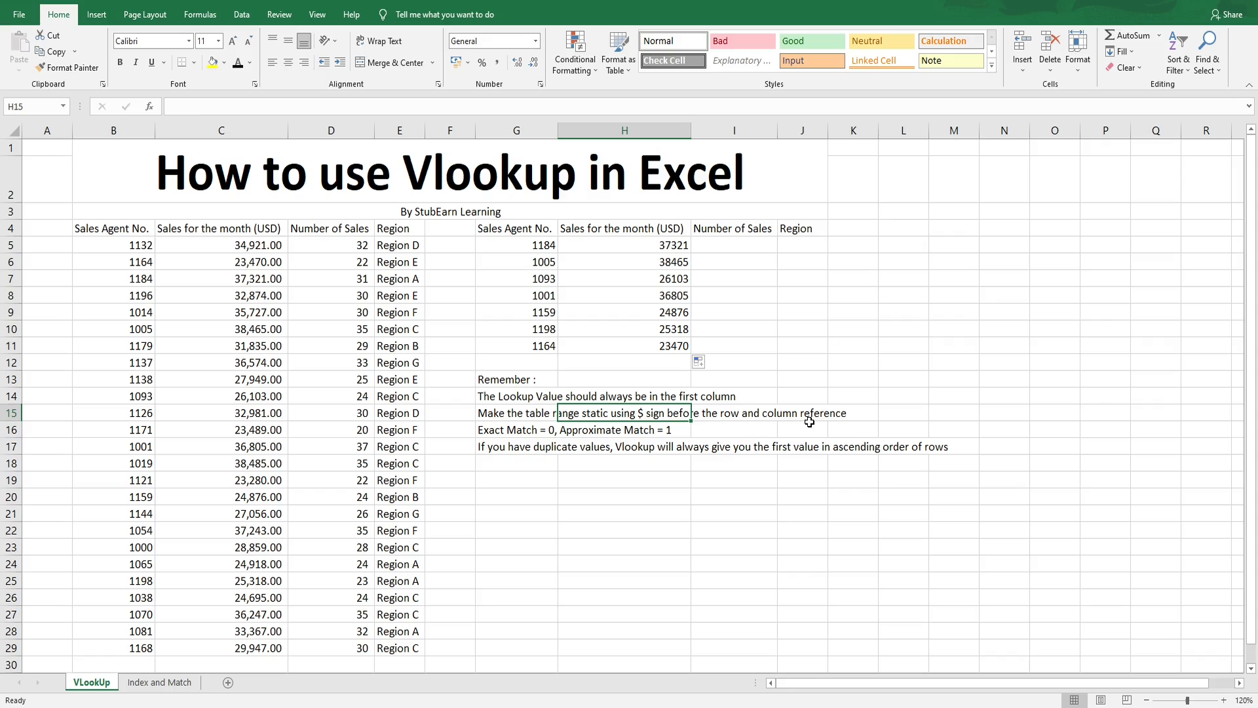
click(885, 408)
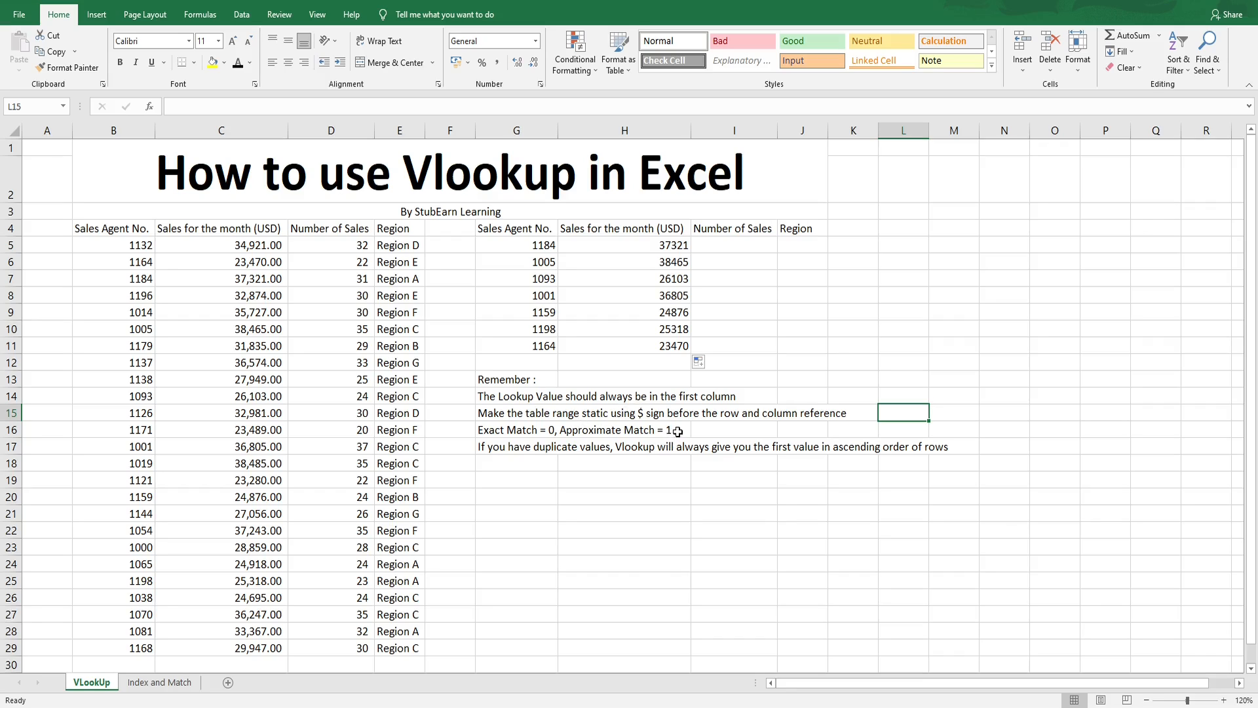
double_click(675, 249)
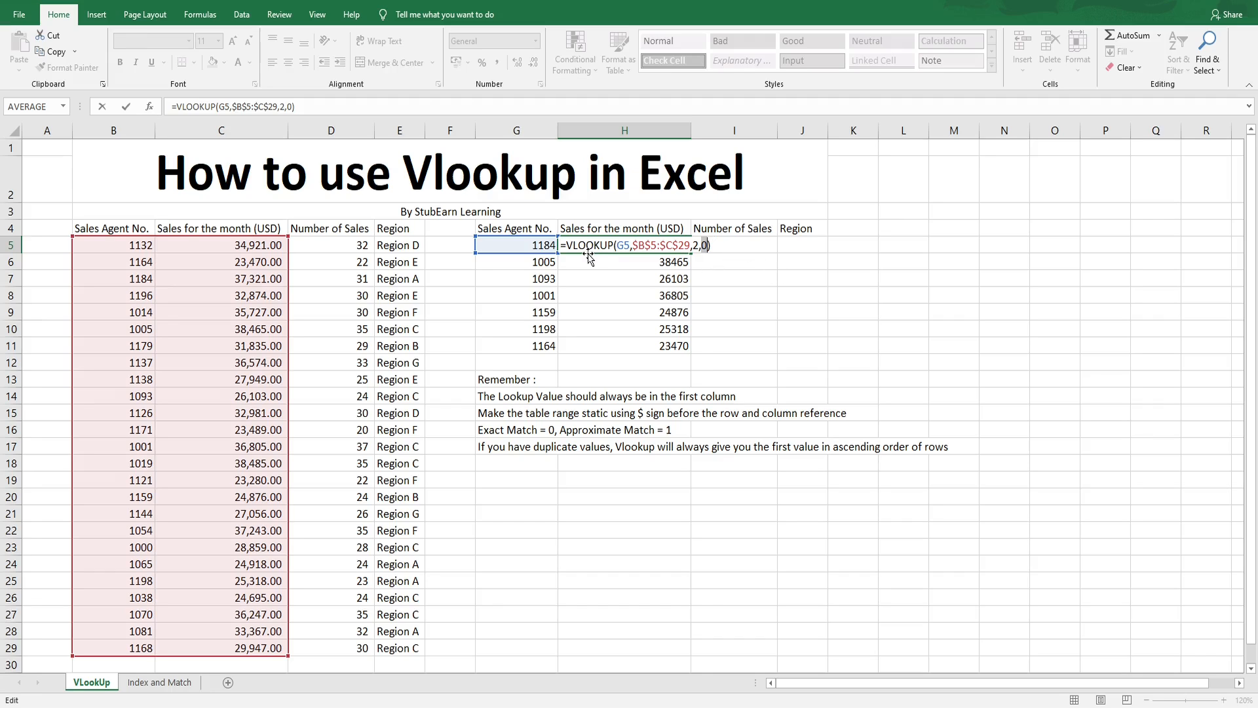
key(Escape)
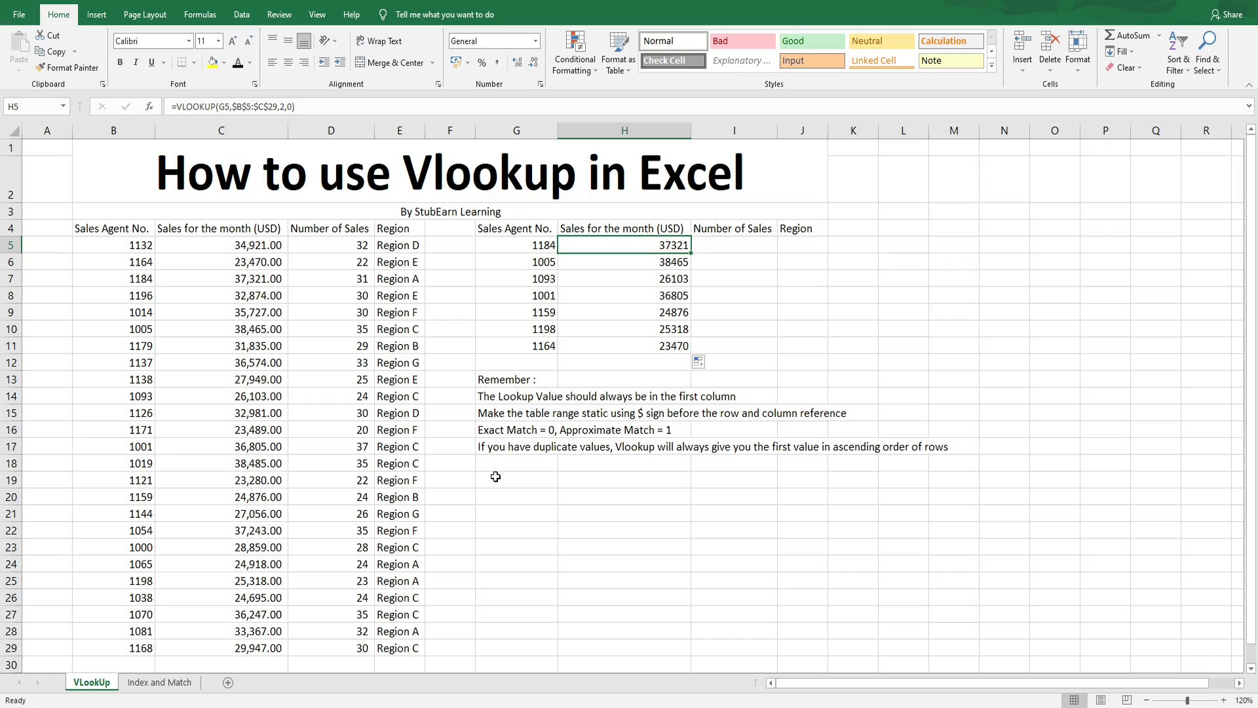
Step: Review the duplicate-values note in G17 using agent cells B7 and B28 and the source pair in B7:C7
drag(497, 449, 619, 451)
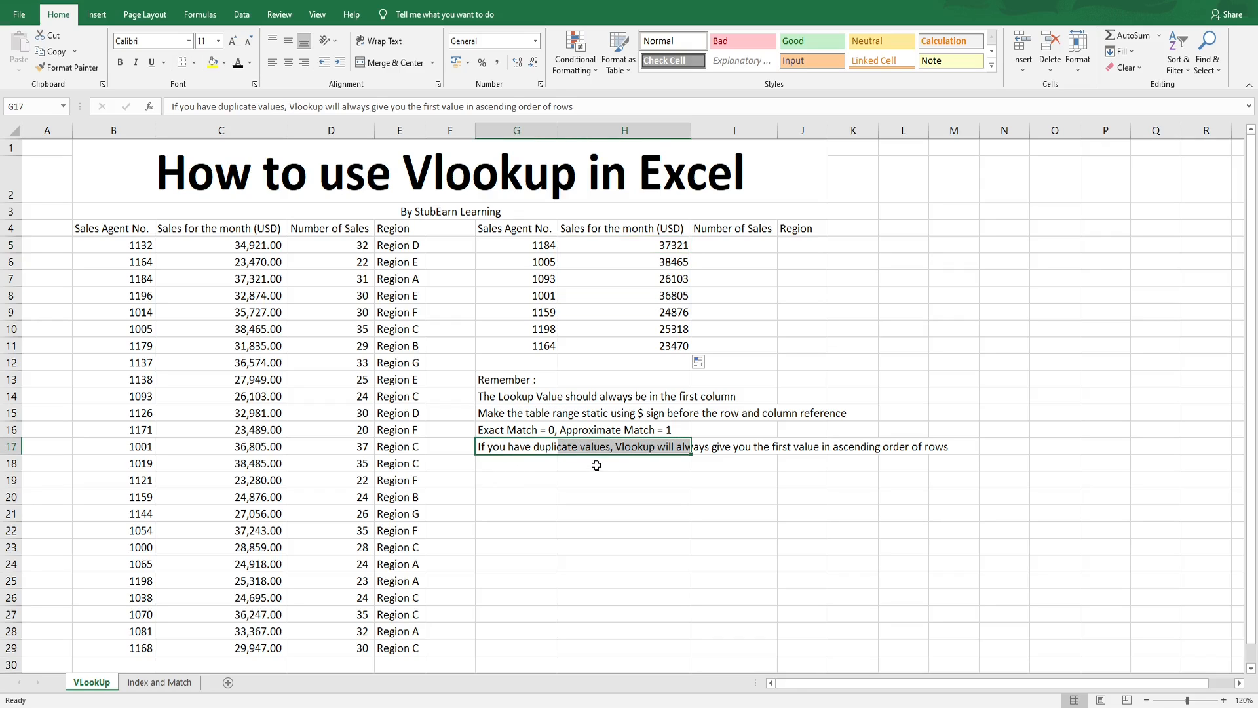
click(675, 451)
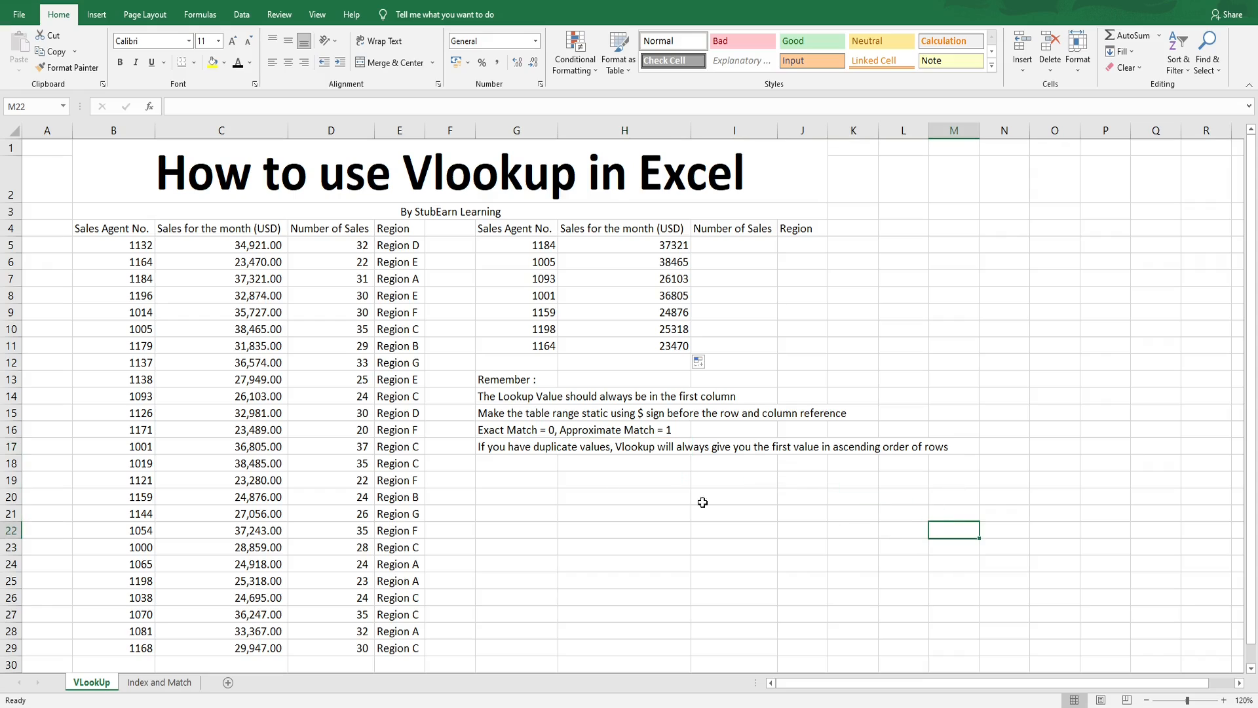
double_click(148, 282)
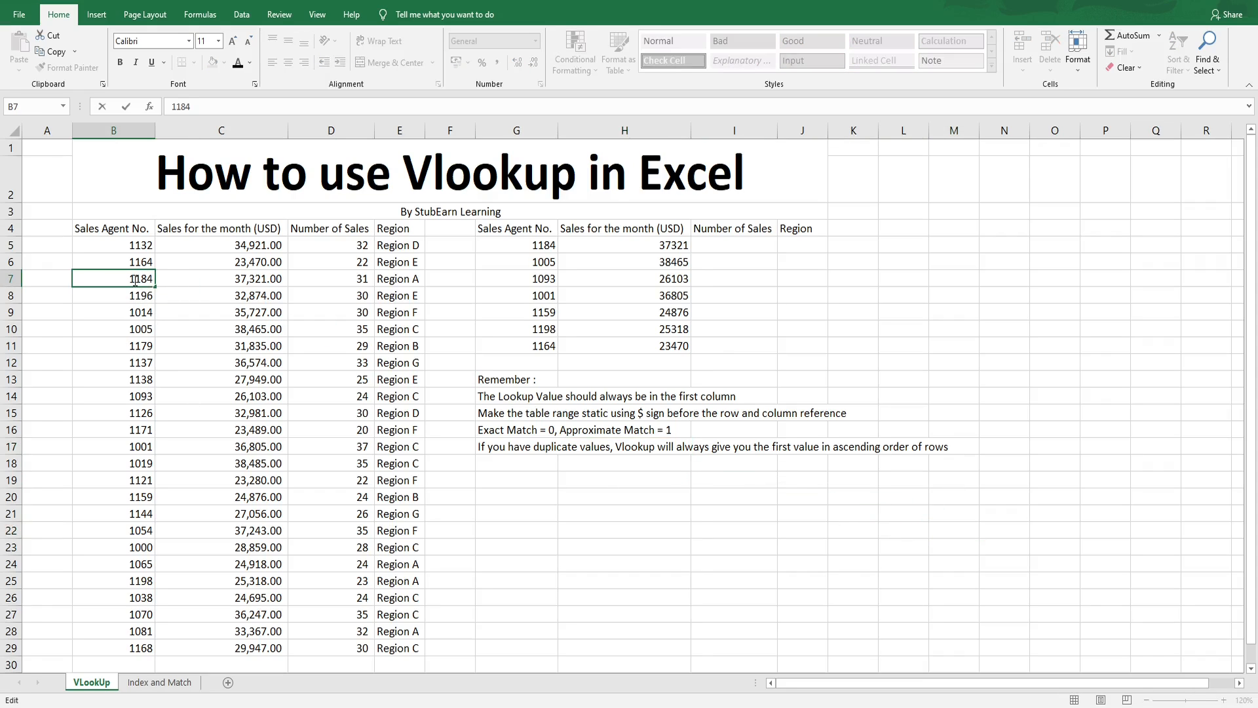
key(Escape)
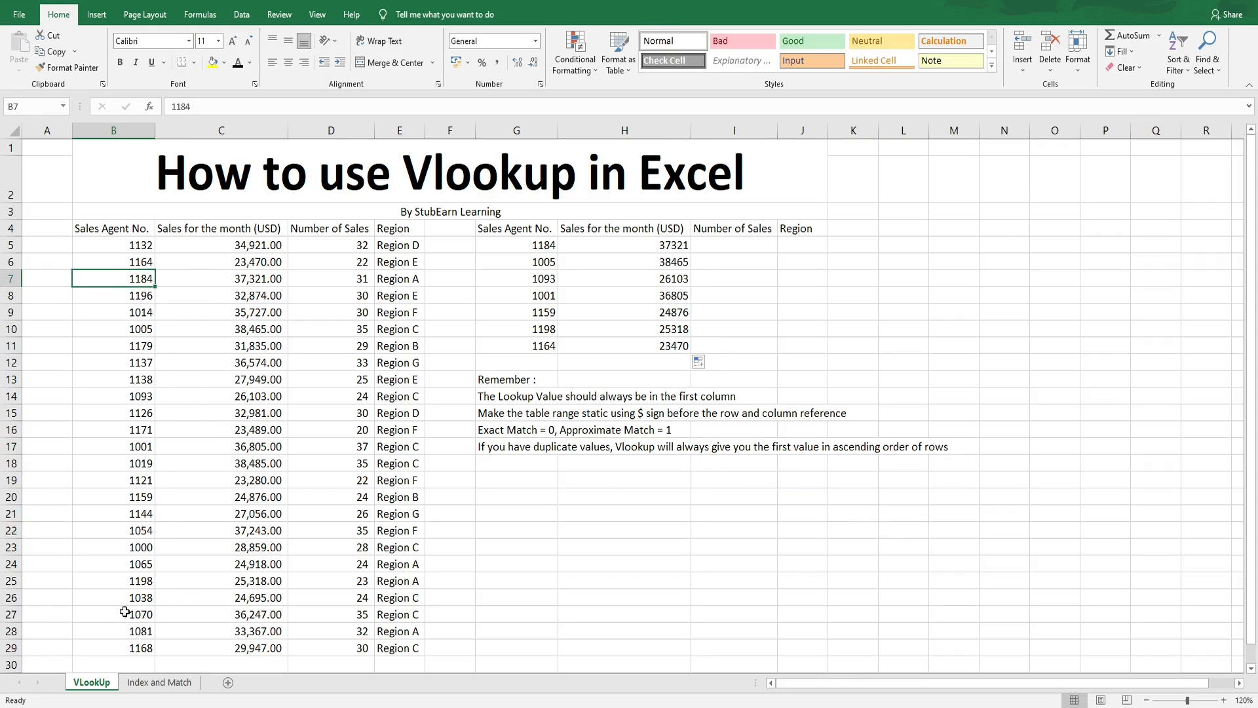
click(117, 630)
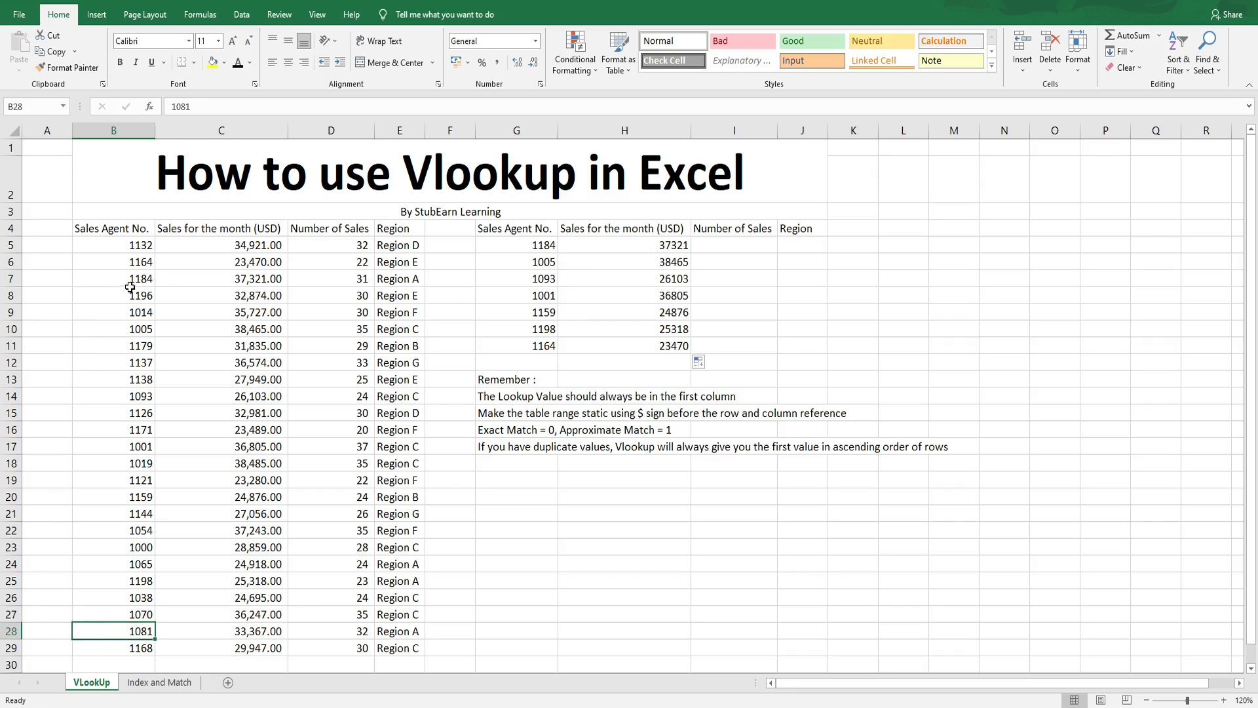
drag(135, 280, 222, 280)
drag(140, 280, 230, 283)
drag(139, 282, 229, 286)
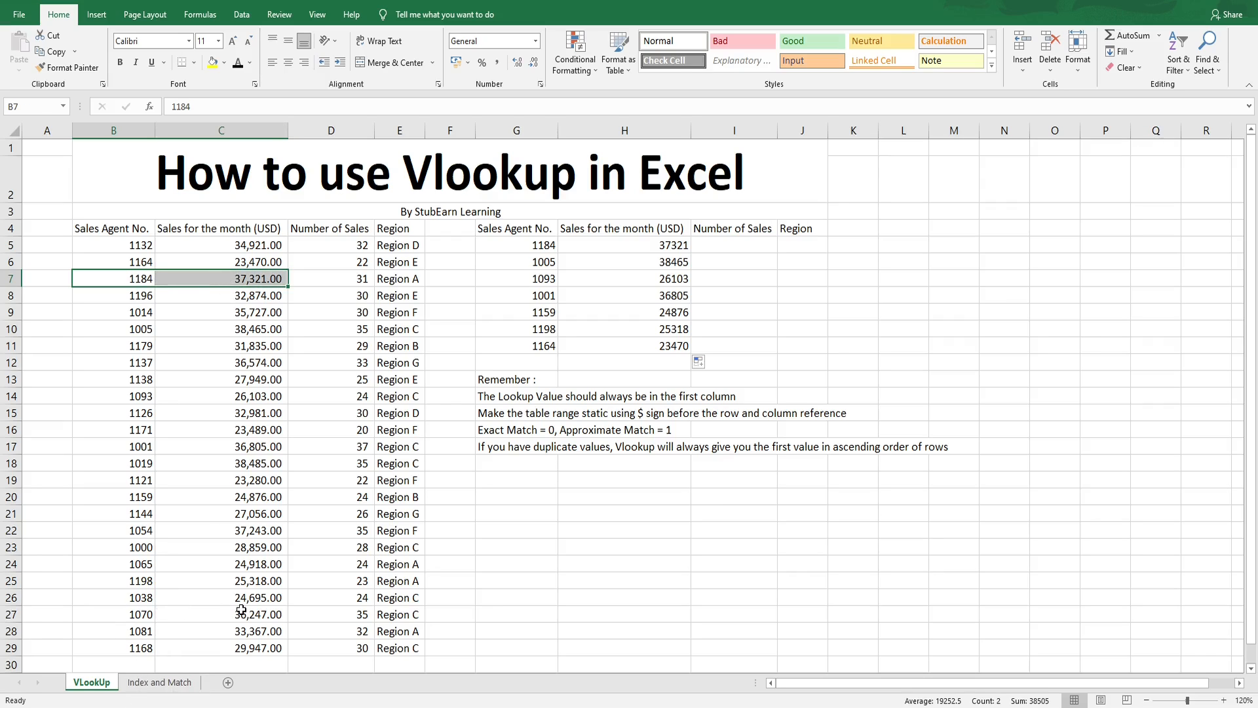
click(564, 467)
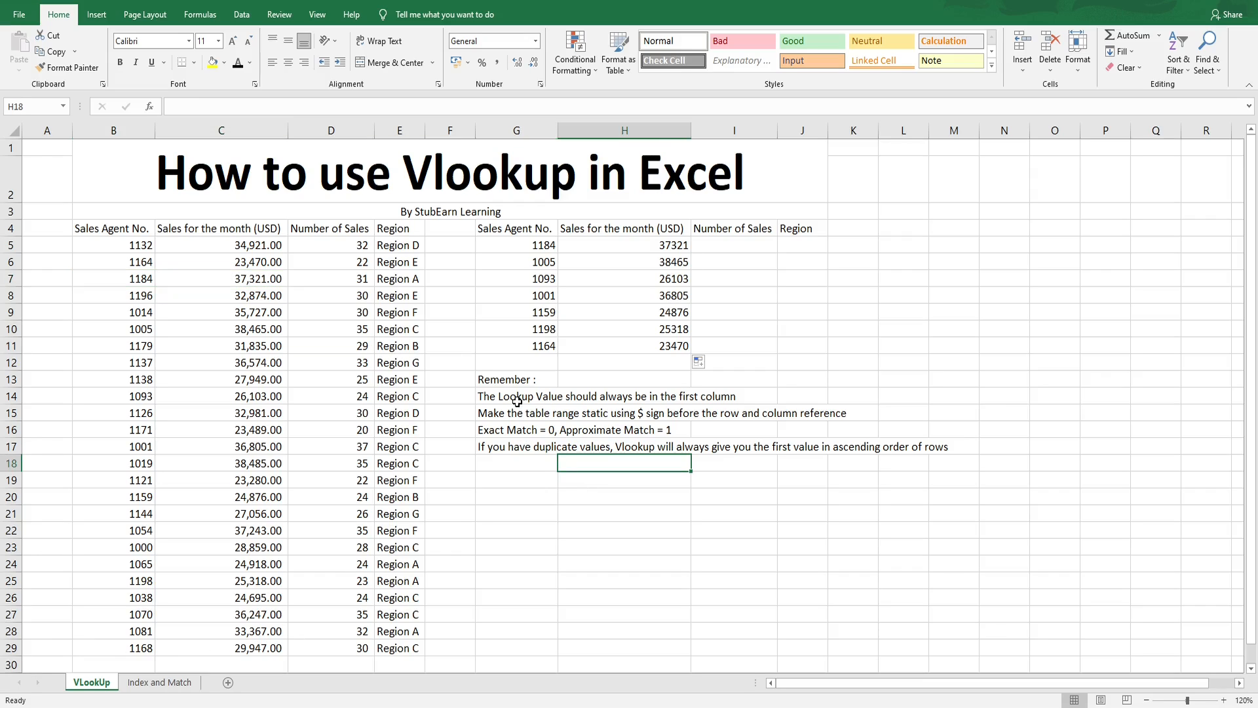
click(523, 464)
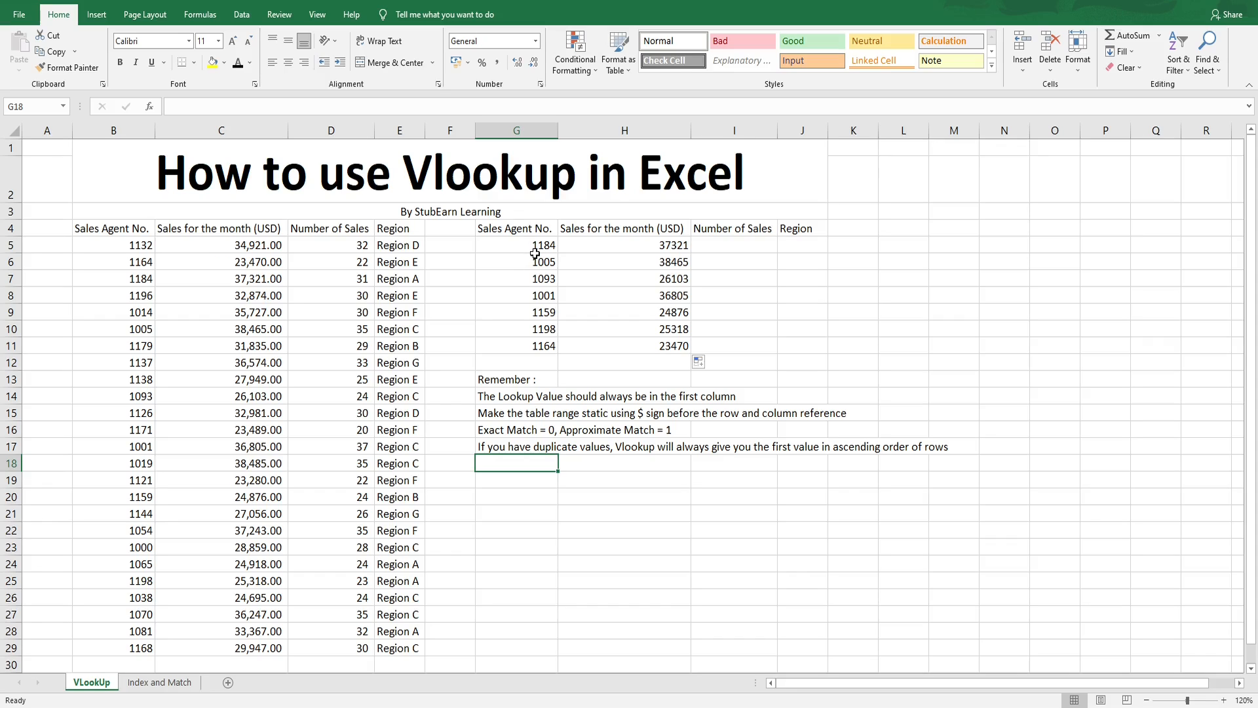
Step: Begin a VLOOKUP formula in I5 for the number of sales, with G5 as the lookup value
click(726, 244)
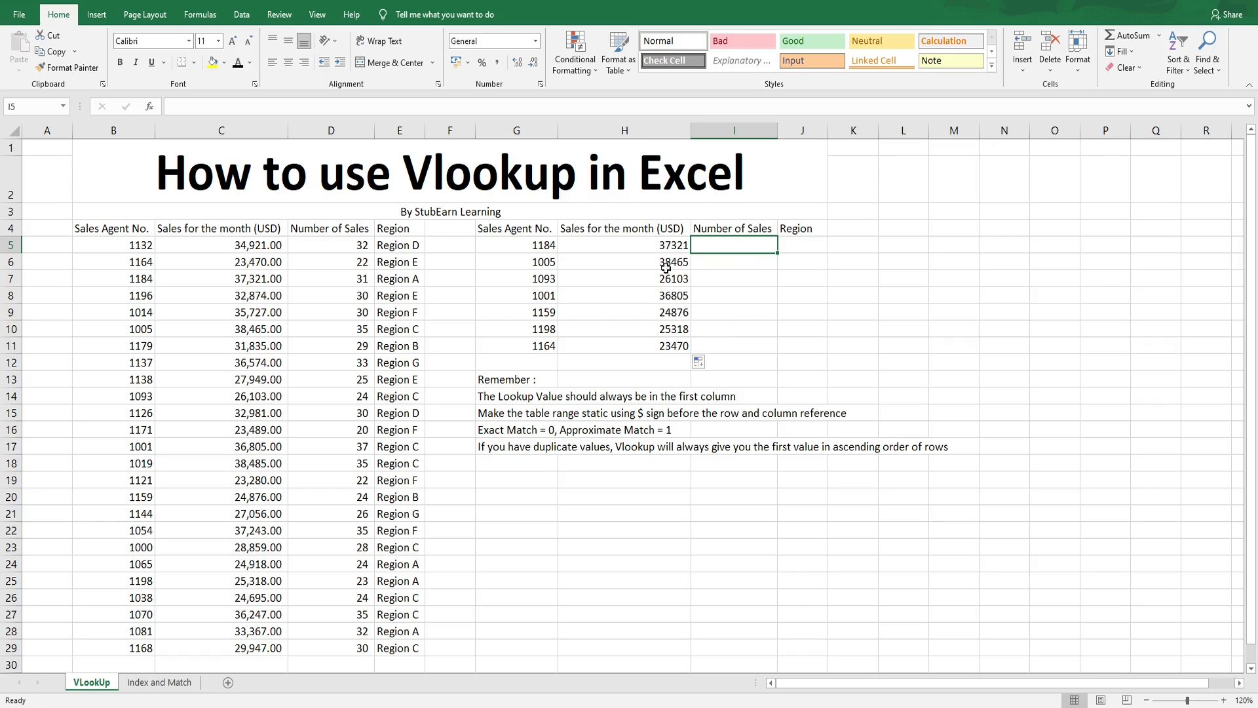
click(656, 240)
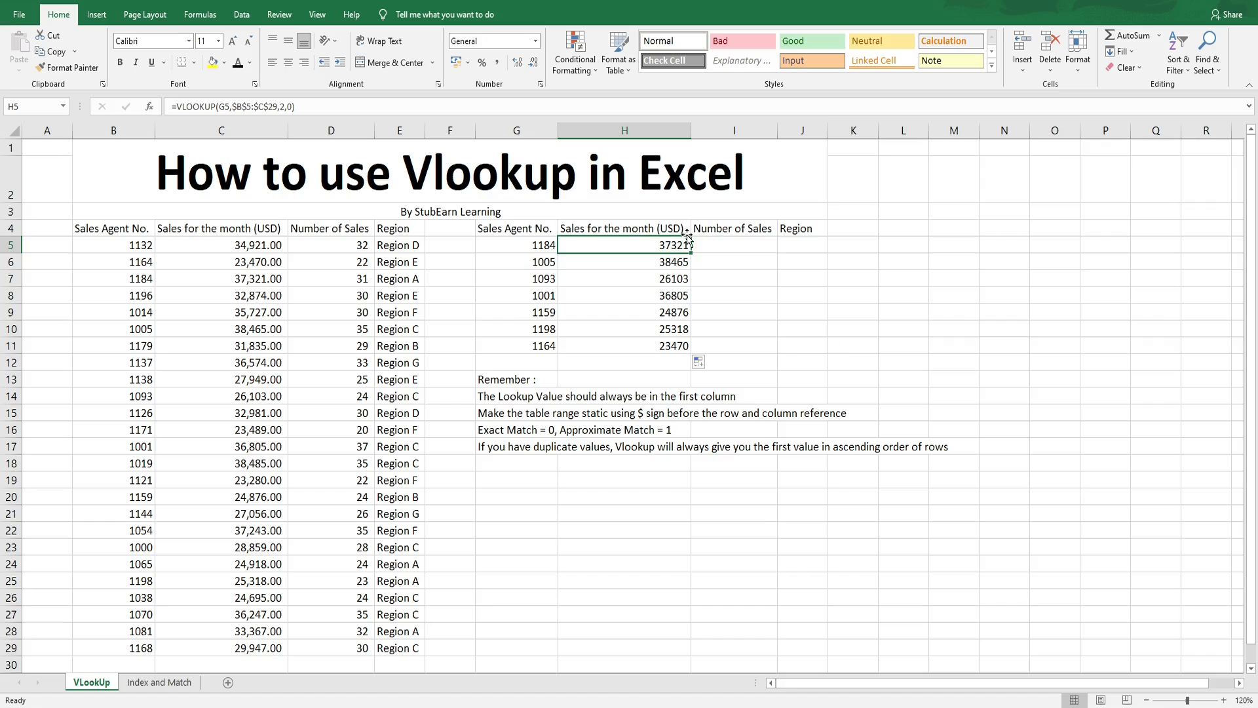
click(721, 245)
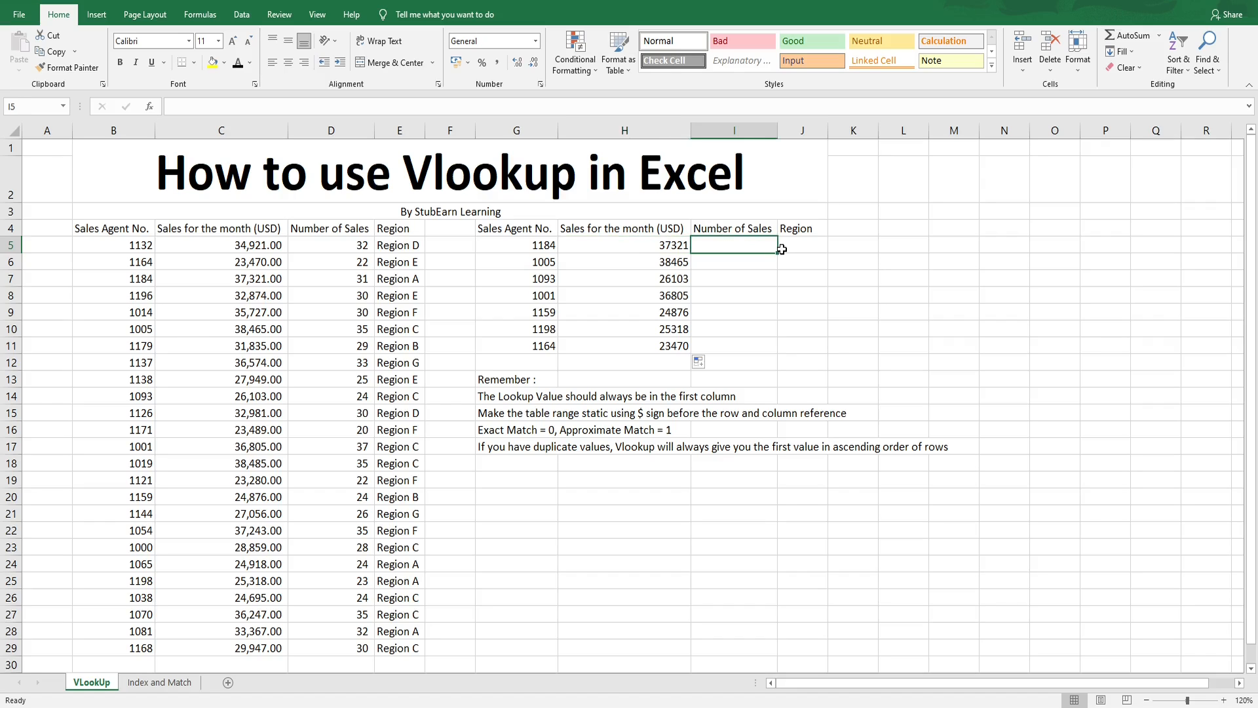
text(=)
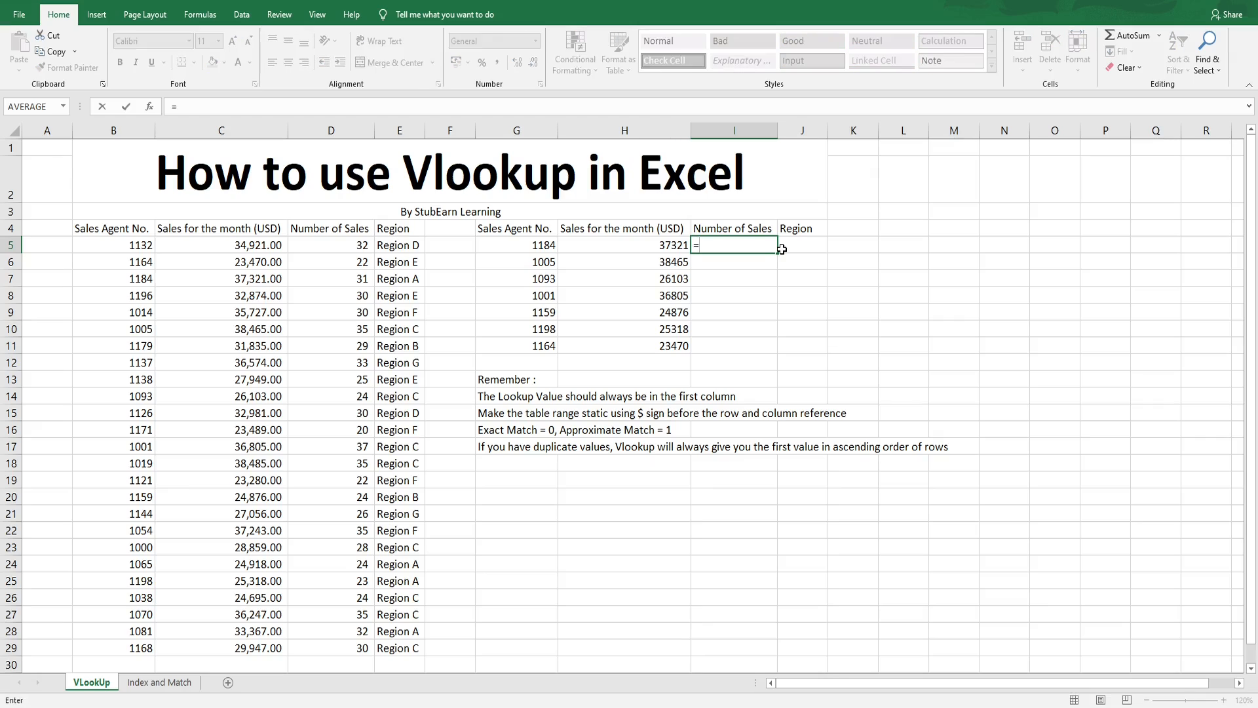
text(vlo)
key(Tab)
click(526, 246)
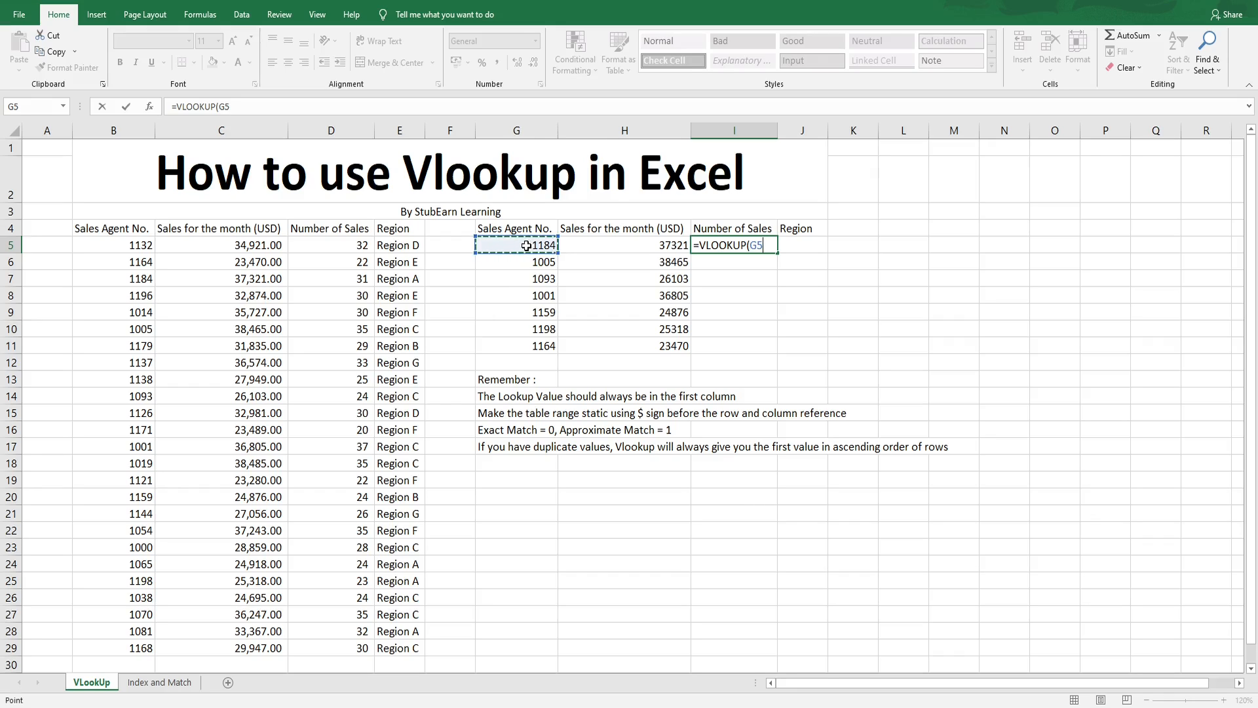
text(,)
Step: Complete the I5 formula with the absolute table range $B$5:$E$29, column index 3 and match type 0
drag(135, 250, 317, 651)
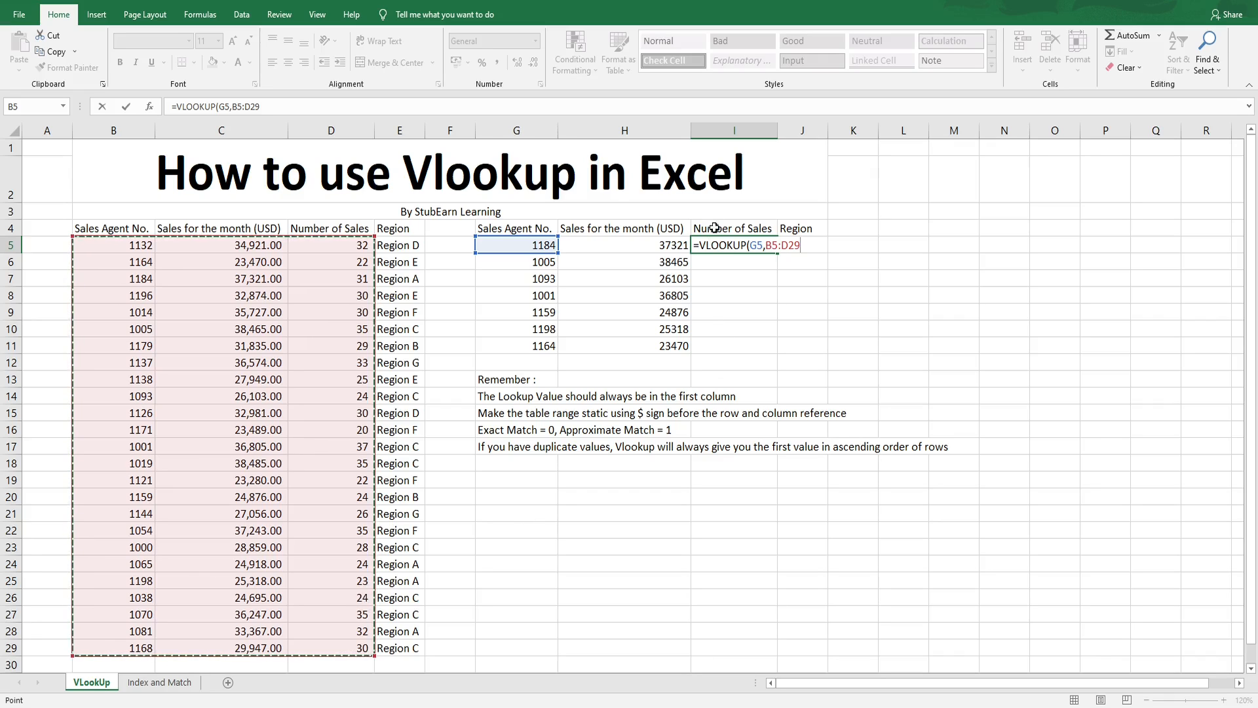
drag(118, 245, 389, 657)
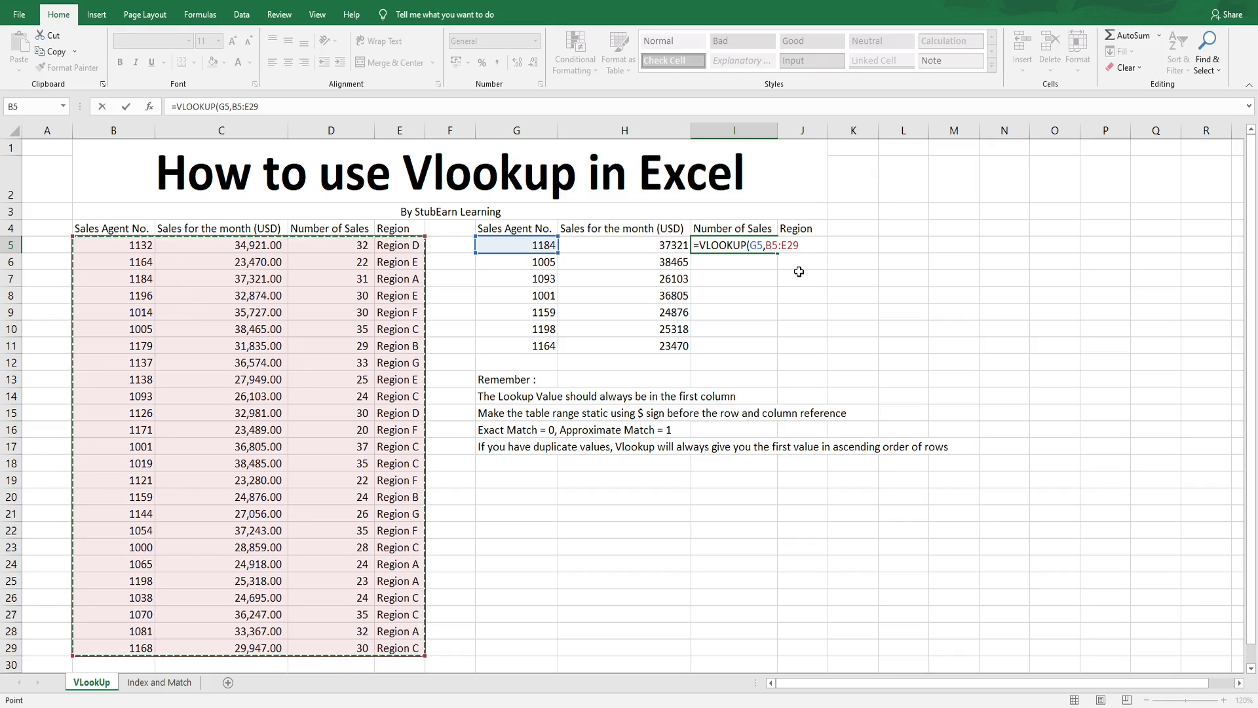
key(F4)
key(F4)
text(,3,)
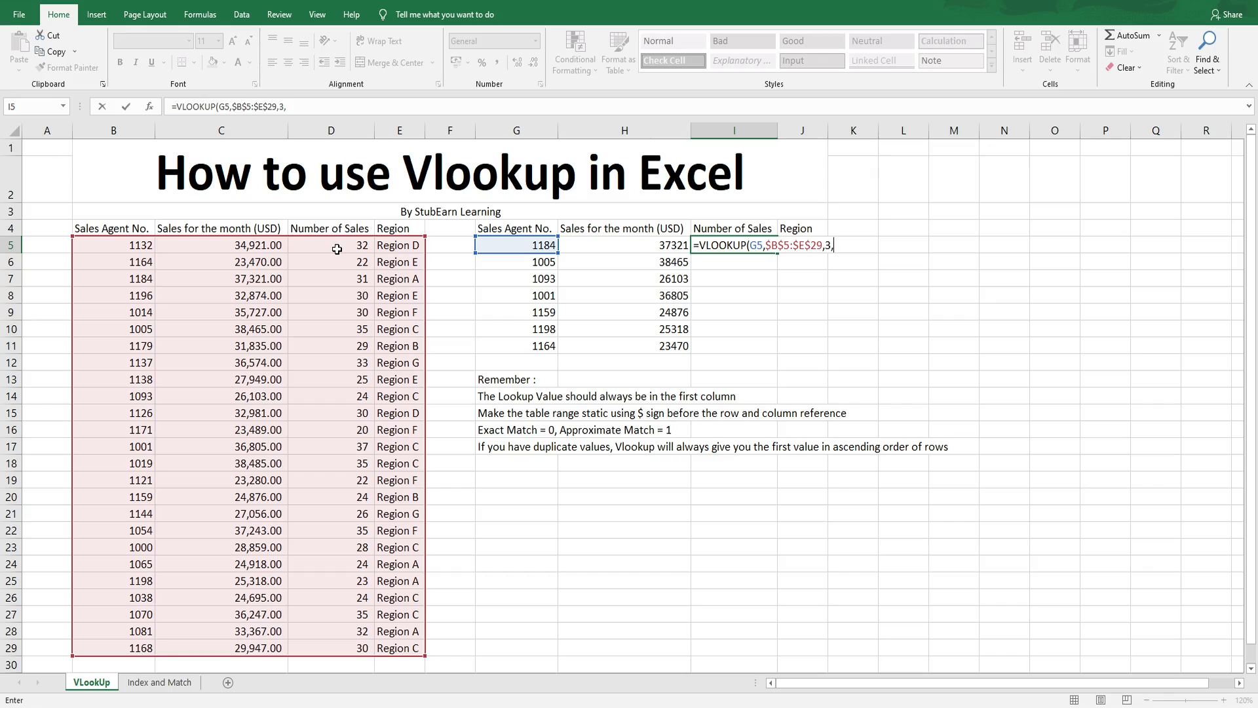
text(0)
key(Return)
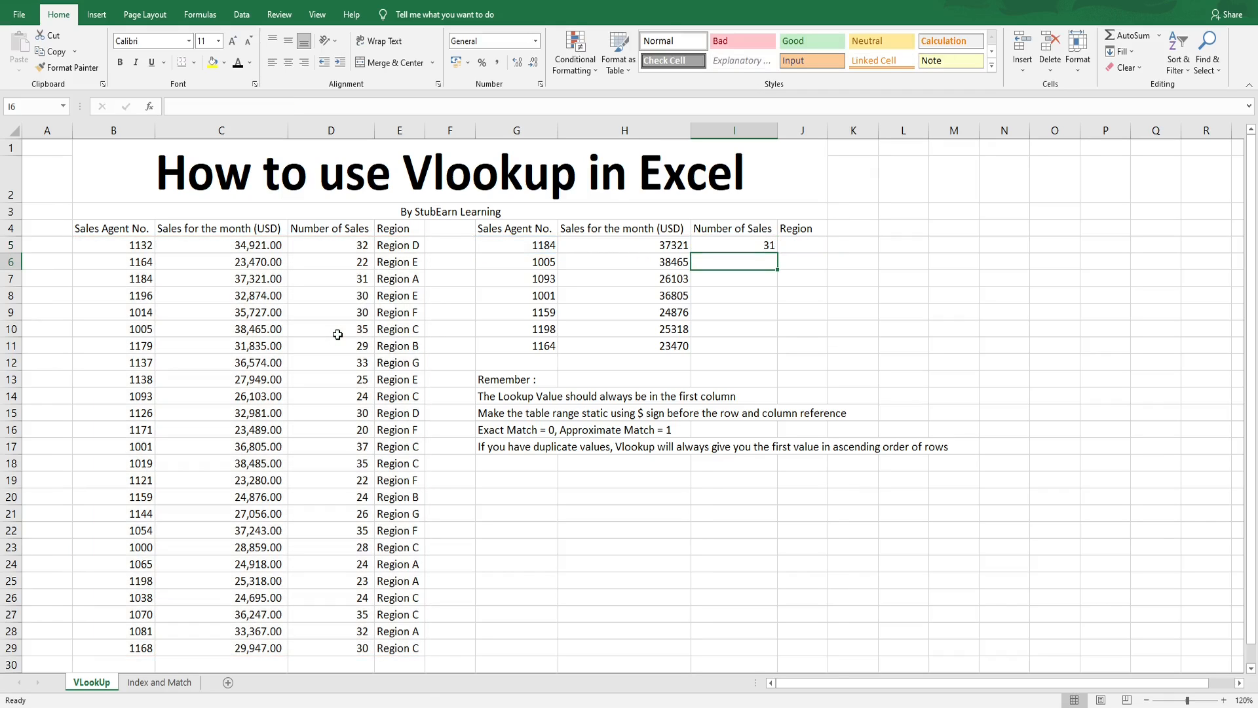
Step: Check the I5 result against source cells B7:D7 and fill the formula down to I11
drag(124, 282, 360, 280)
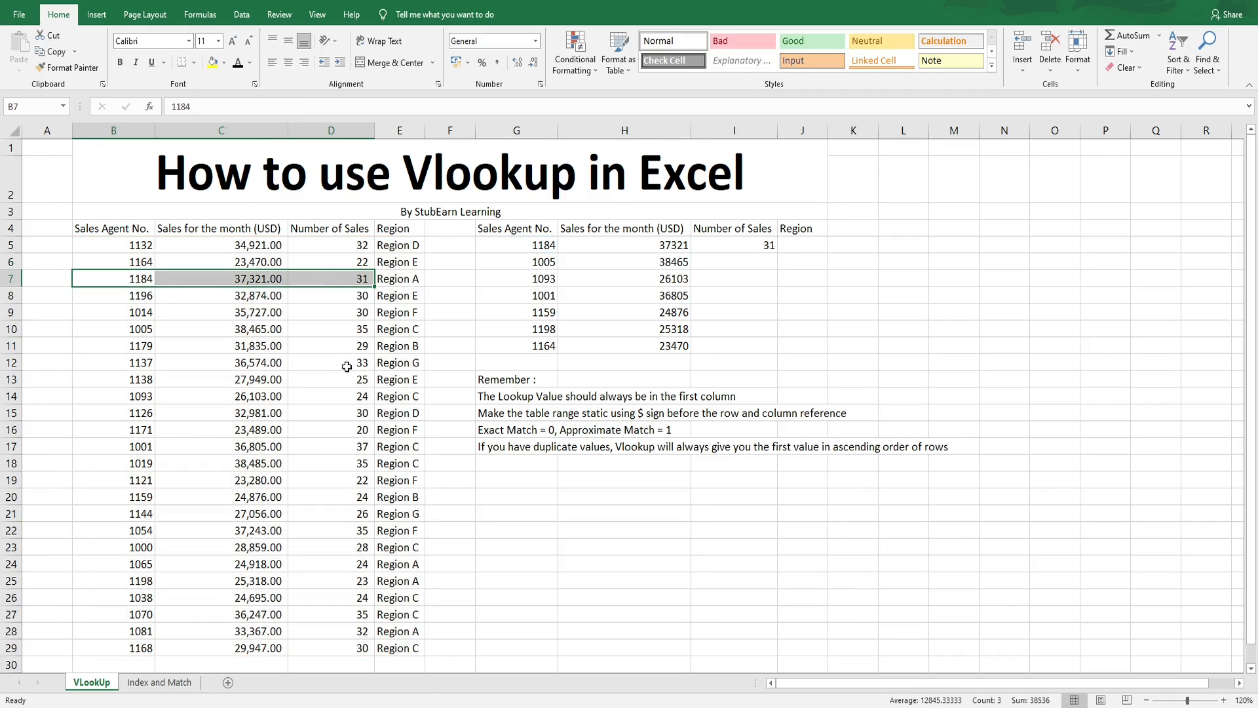
click(356, 277)
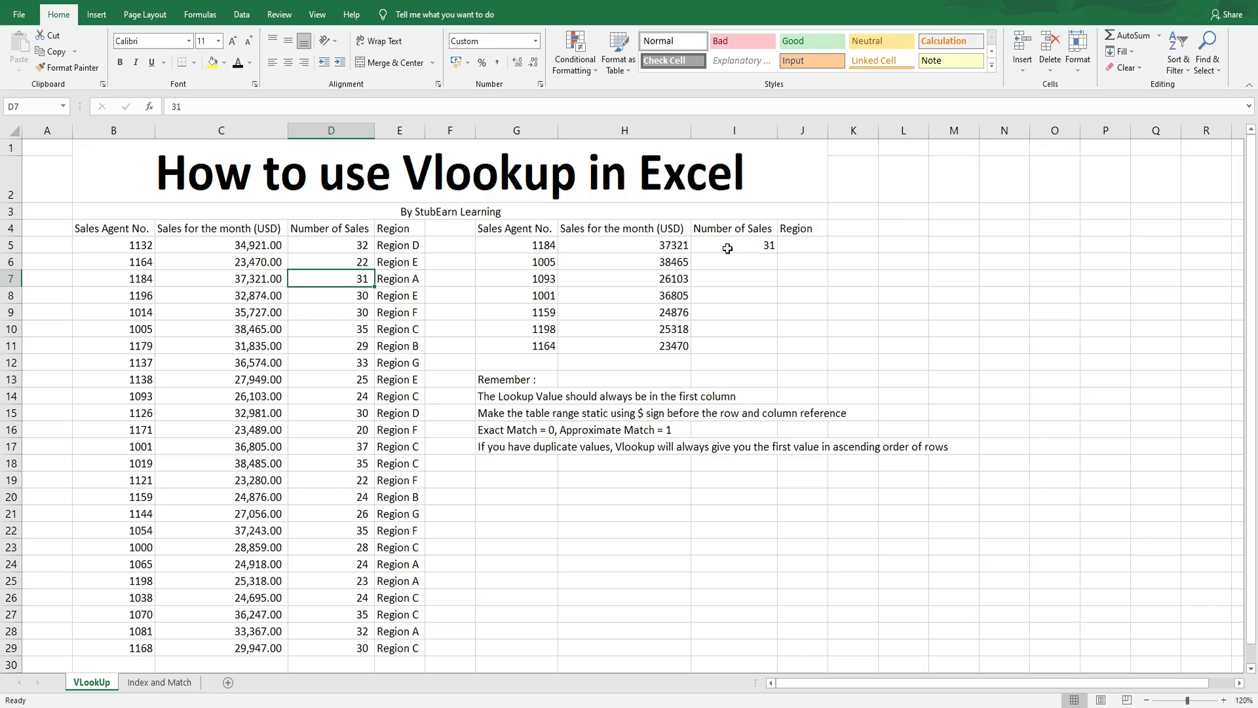
click(775, 253)
drag(777, 255, 778, 351)
Step: Begin a VLOOKUP formula in J5 for the region, with the single cell G5 as the lookup value
click(812, 247)
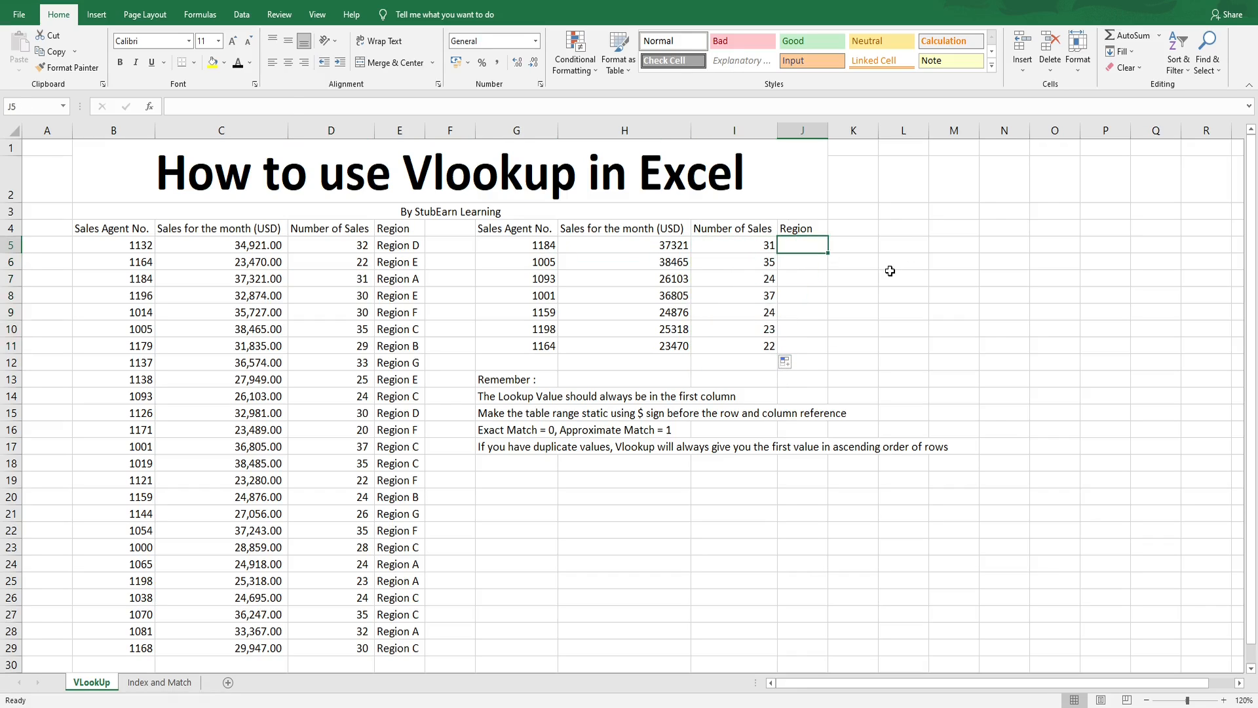
text(=)
key(BackSpace)
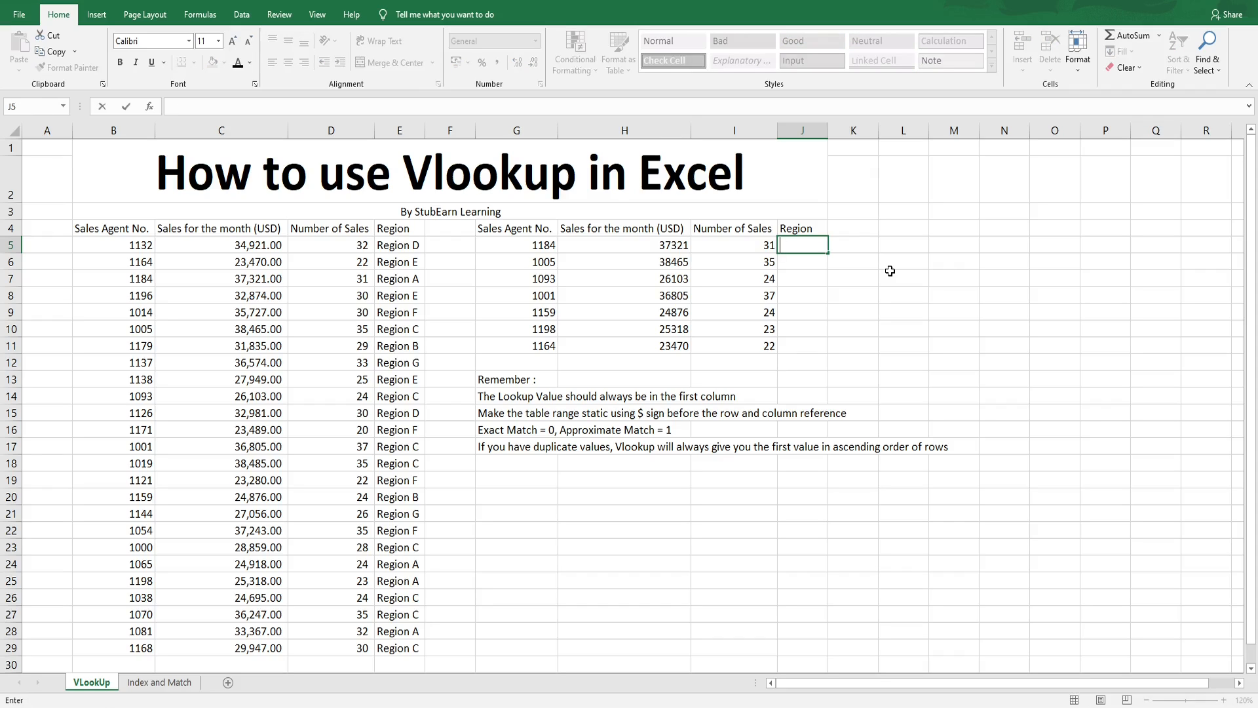
text(=vlo)
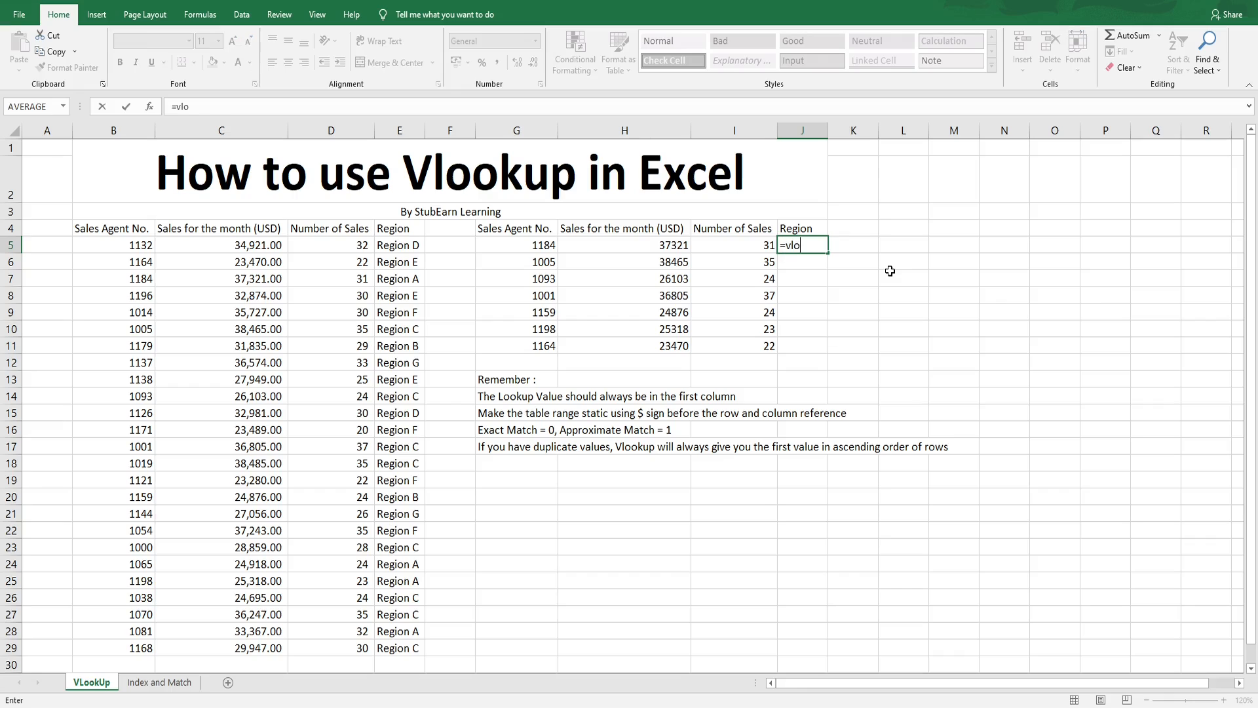
key(Tab)
click(551, 244)
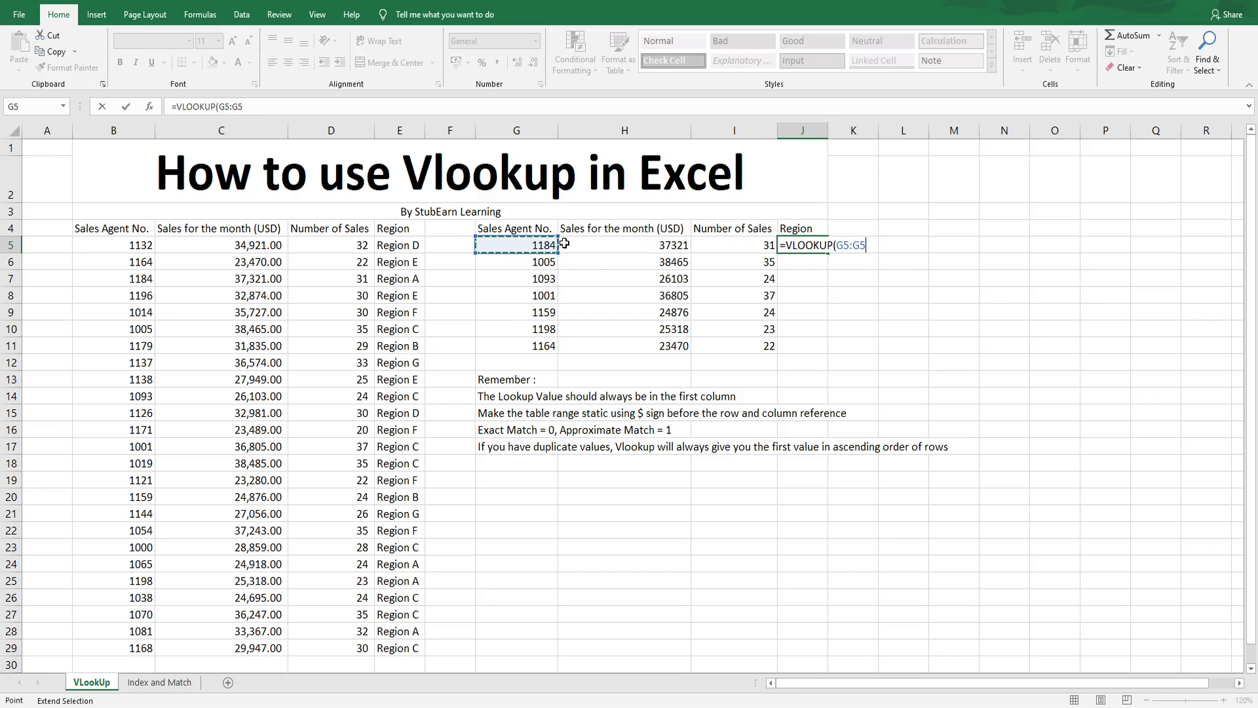
key(BackSpace)
key(BackSpace)
text(,)
Step: Complete the J5 formula with the absolute table range $B$5:$E$29, column index 4 and match type 0
drag(131, 245, 389, 647)
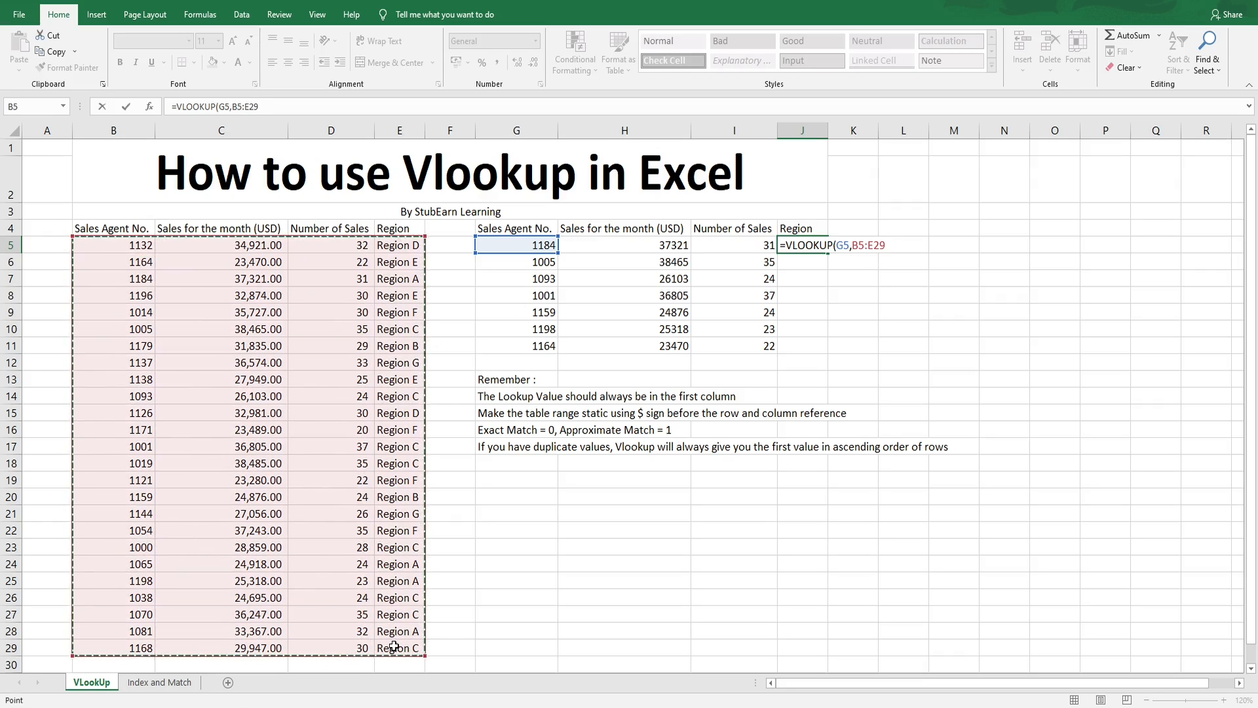
key(F4)
text(,)
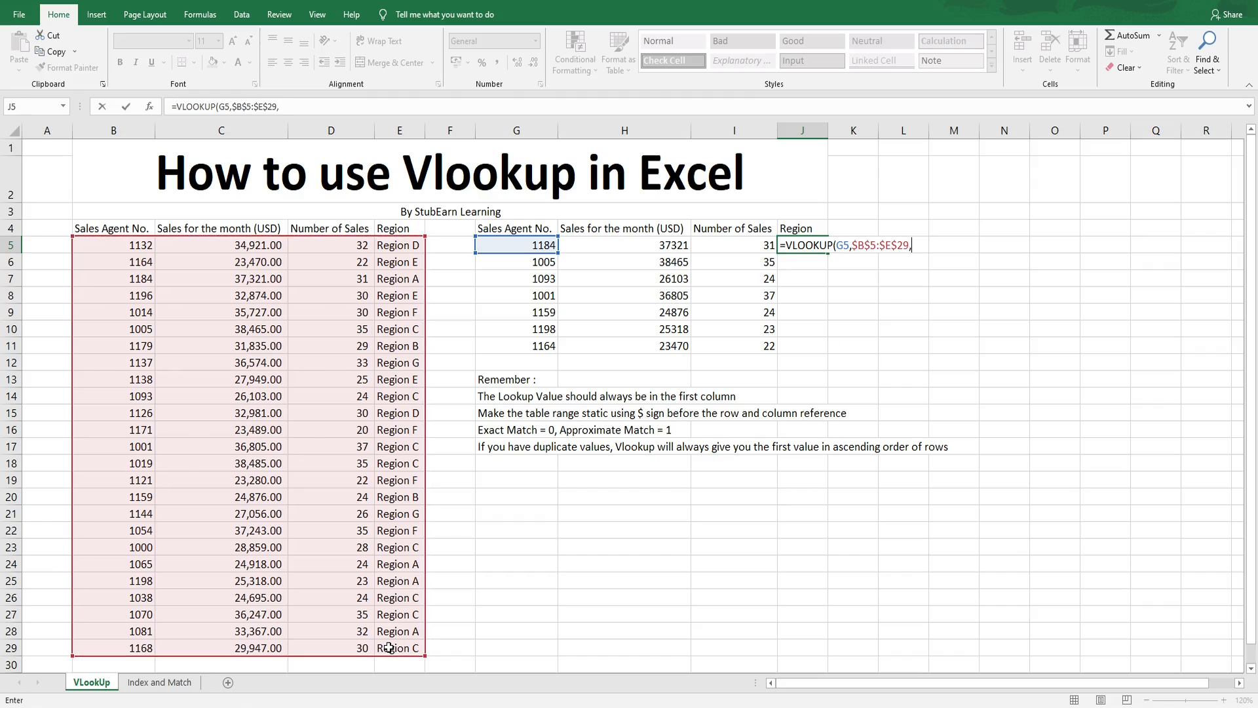
text(4,0)
key(Return)
Step: Fill the region lookup formula from J5 down to J11
scroll(741, 382, down, 1)
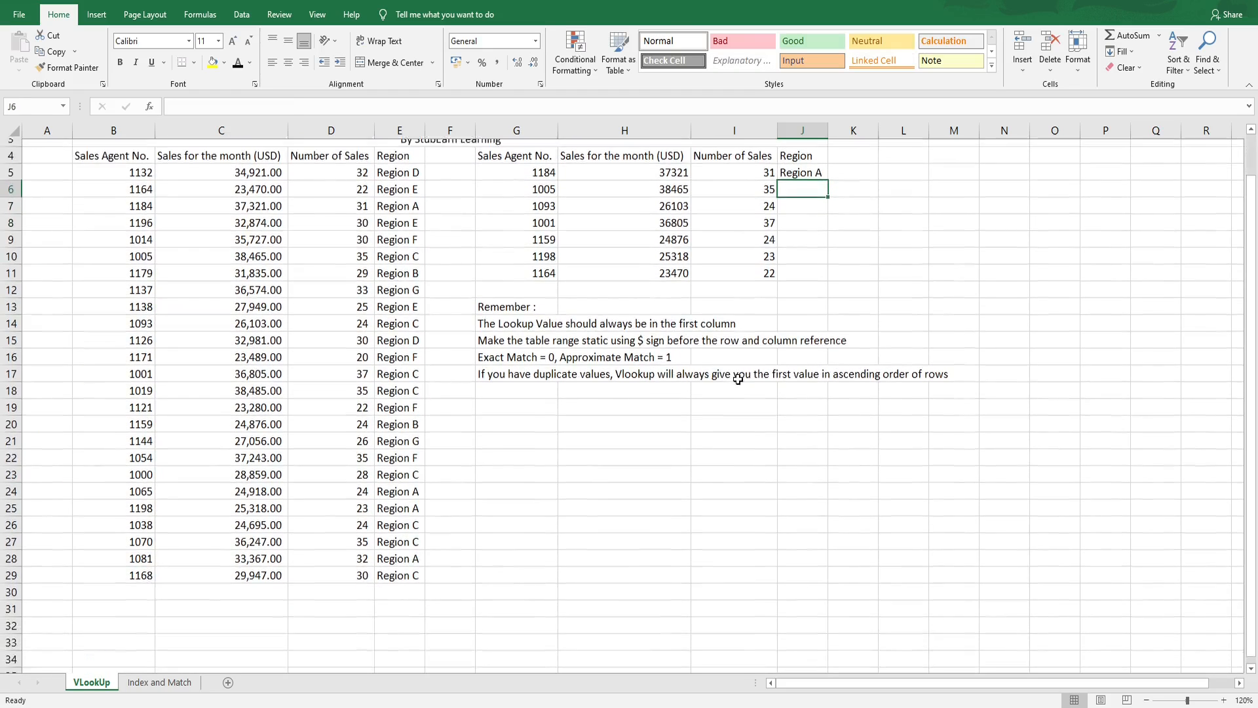
scroll(808, 236, up, 1)
click(810, 246)
drag(828, 253, 819, 354)
Step: Review the VLOOKUP formulas in J5, H5 and I5 together with the result headers in H4:J4
click(813, 247)
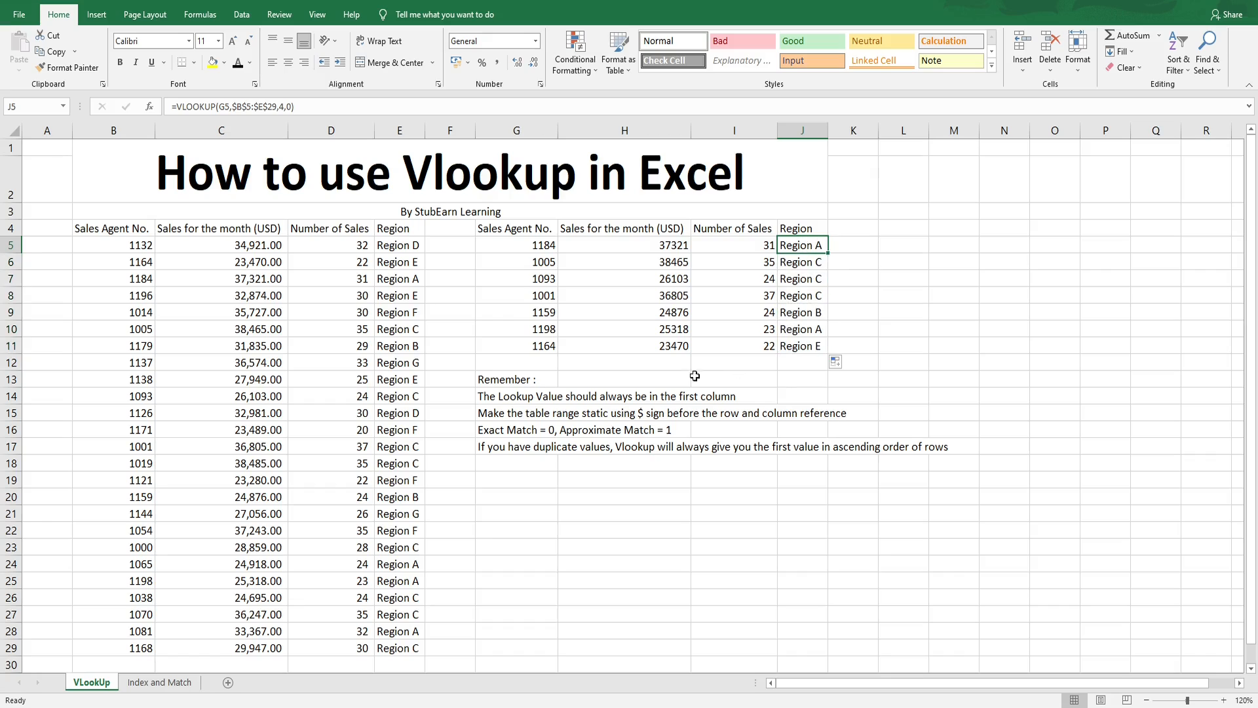
click(620, 246)
click(761, 240)
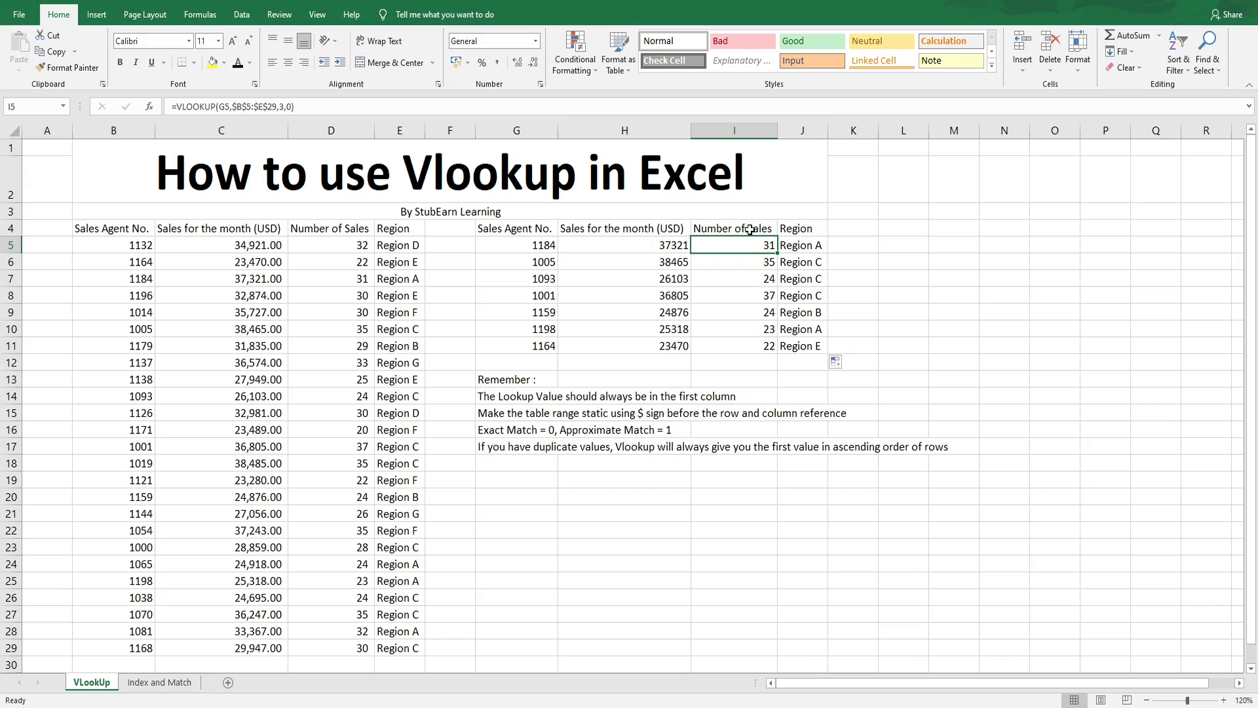
drag(610, 231, 816, 228)
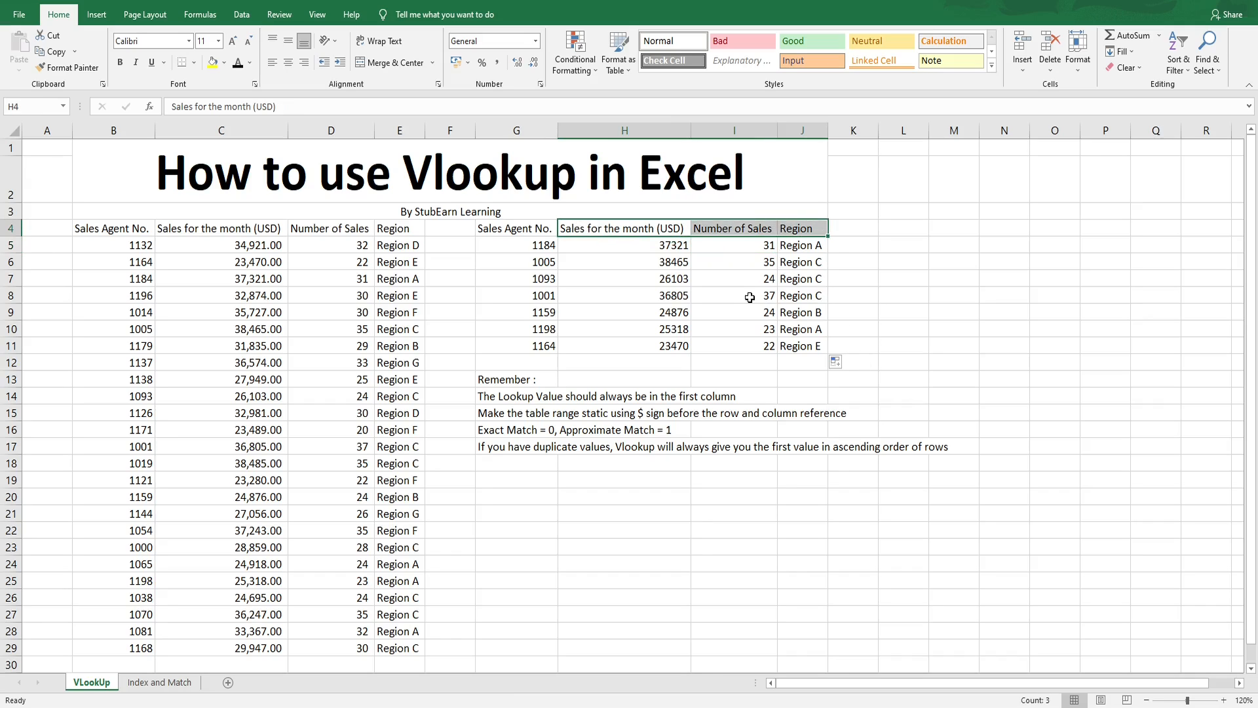
click(607, 250)
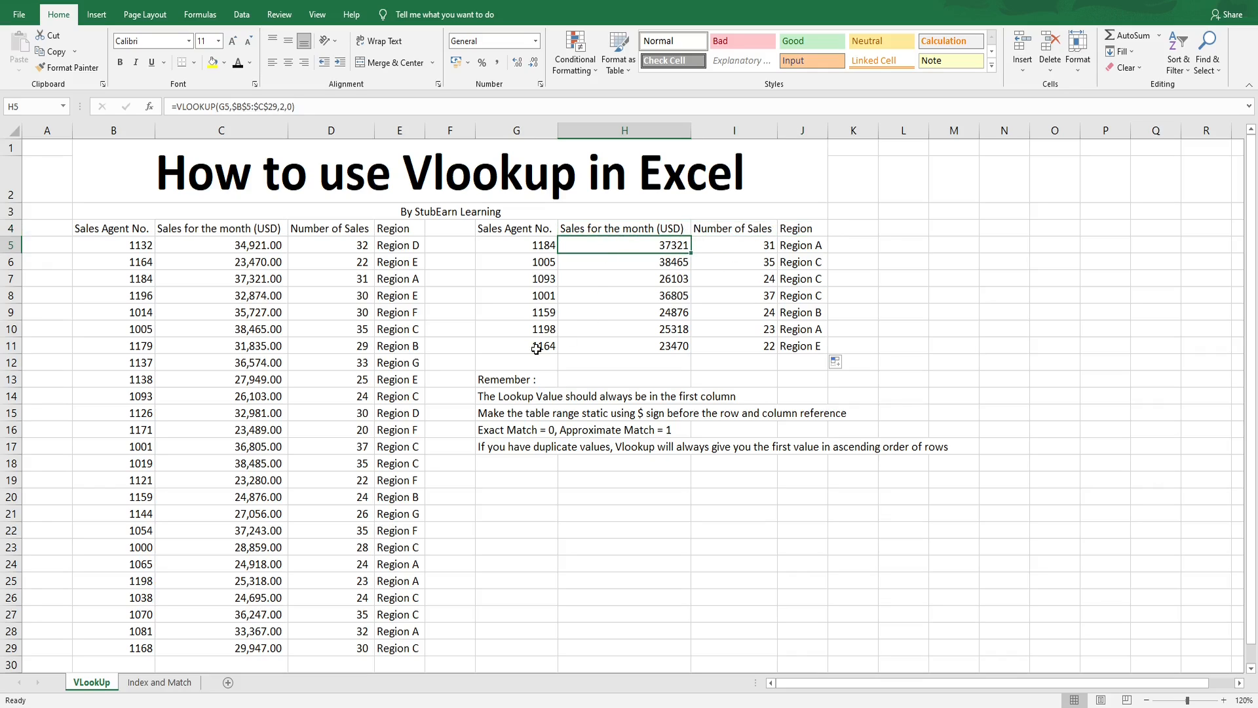